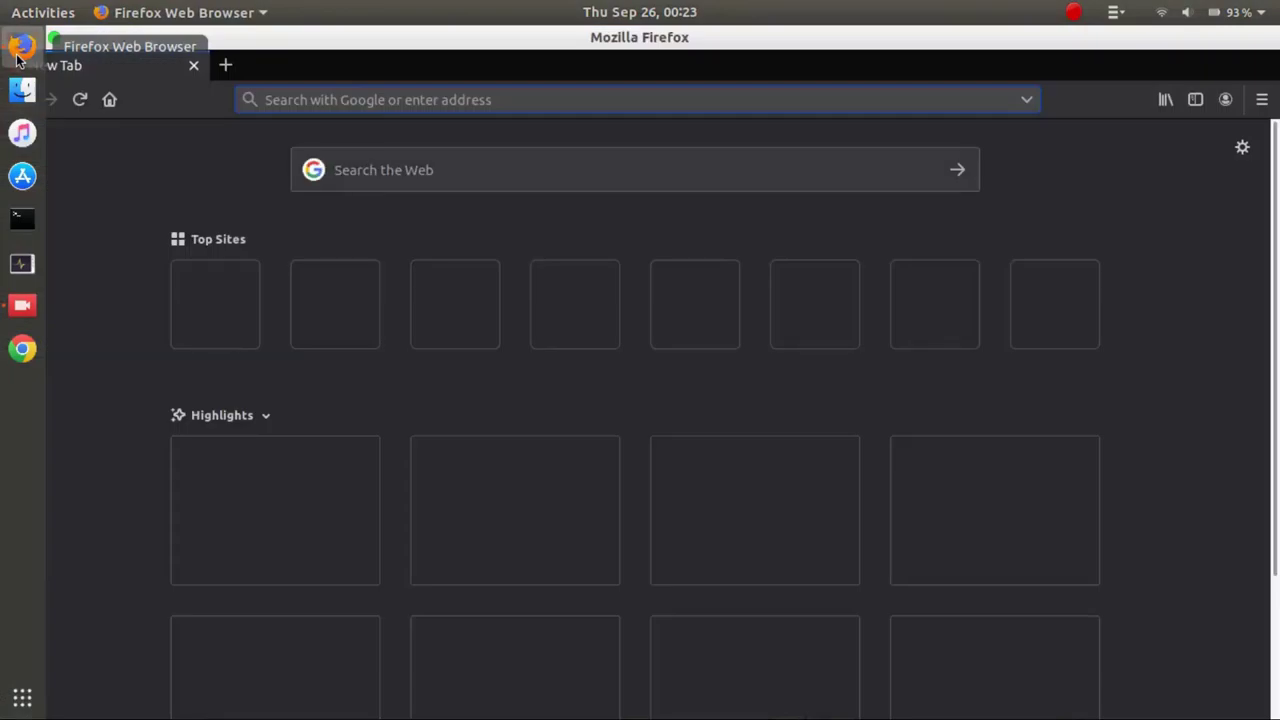
- Search the web for "kali linux" and open the Official Kali Linux Downloads page
{"action": "left_click", "coordinate": [453, 178]}
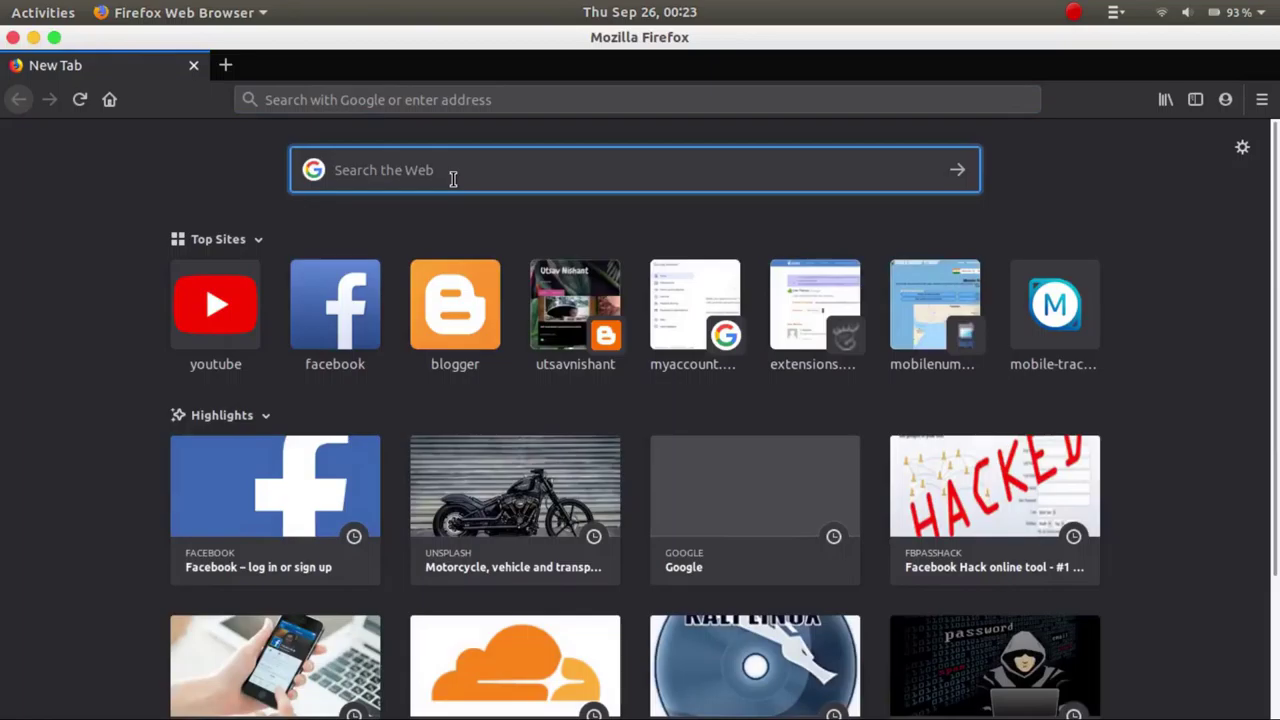
{"action": "type", "text": "ka"}
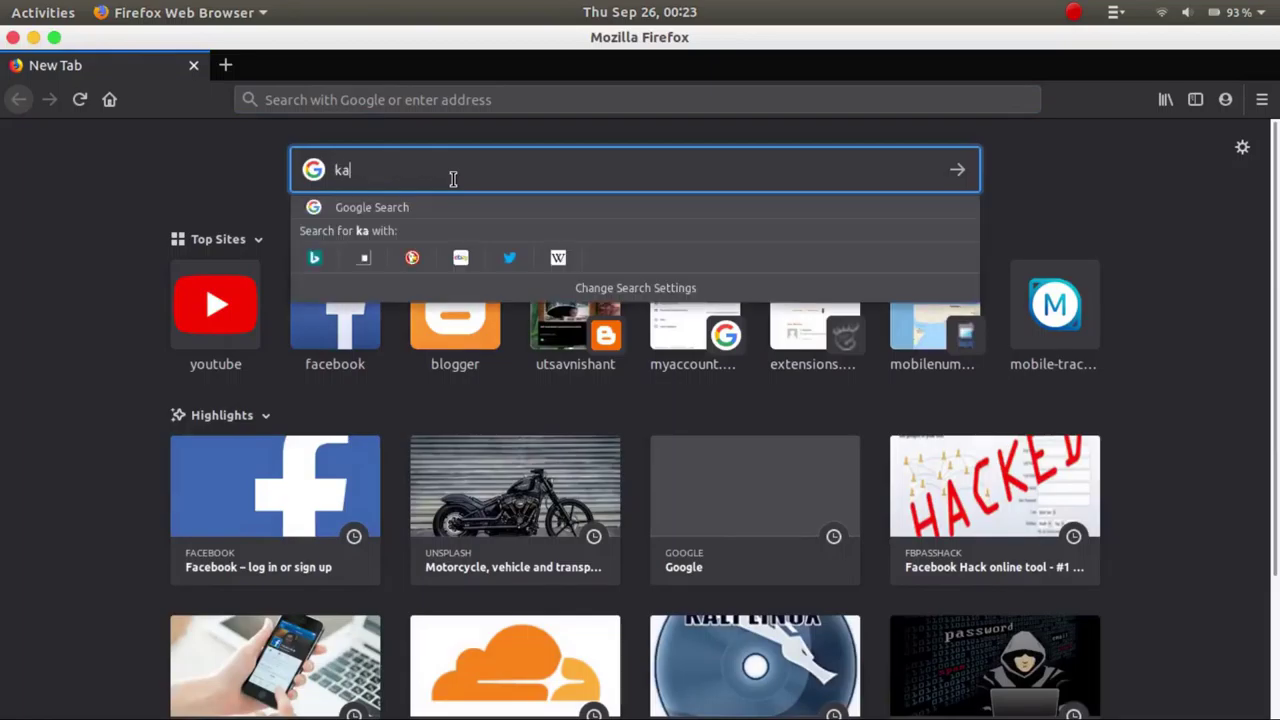
{"action": "type", "text": "li linux"}
{"action": "key", "text": "Return"}
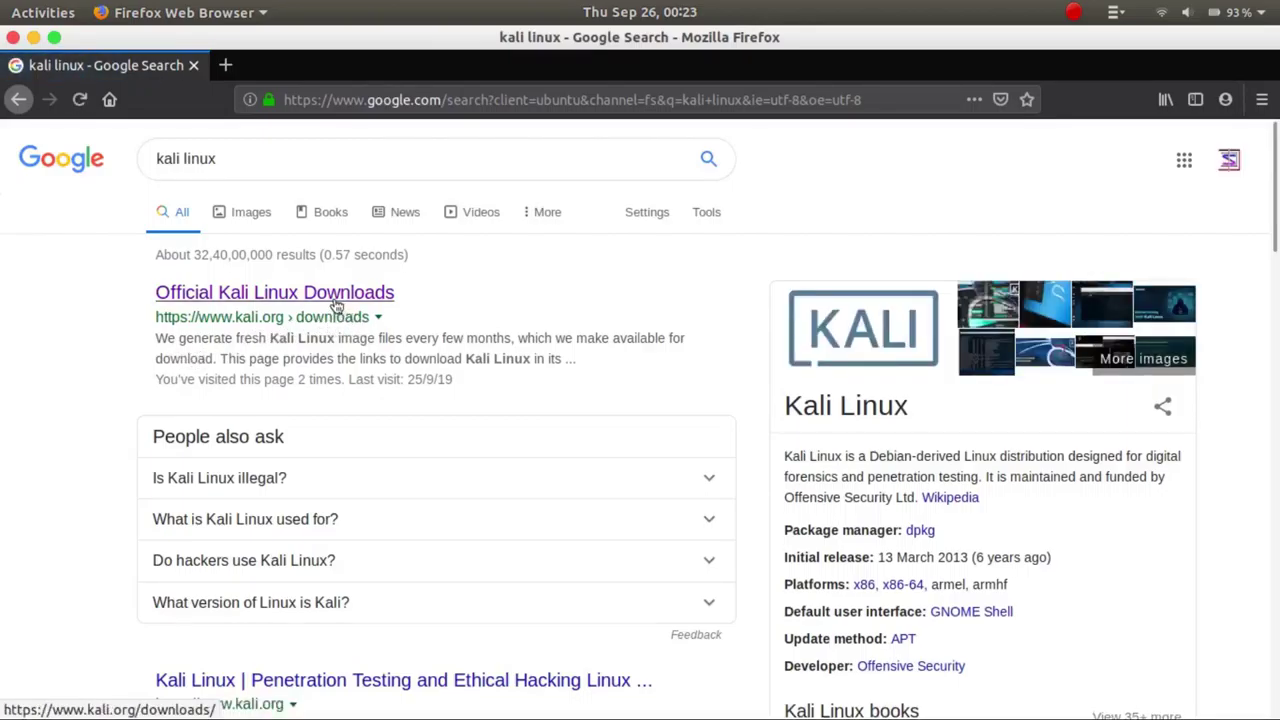
{"action": "left_click", "coordinate": [337, 306]}
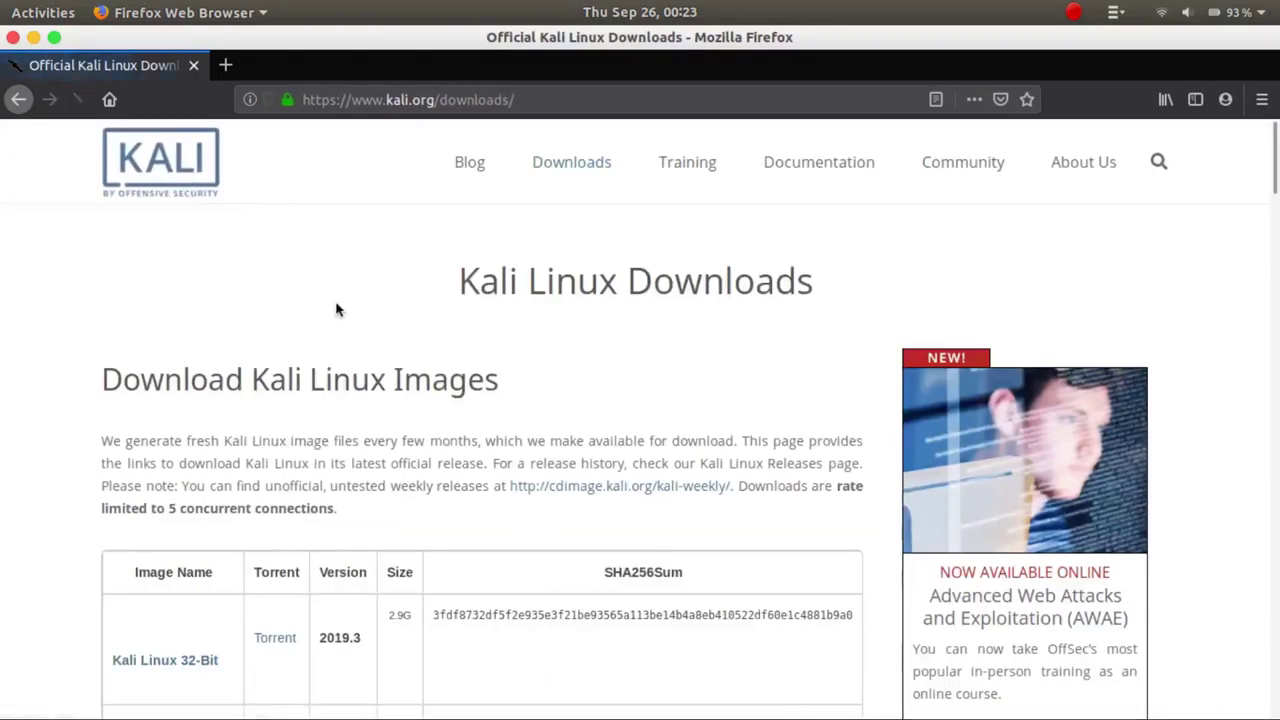
- Examine the table of Kali Linux images on the downloads page, including their torrent links, versions and sizes
{"action": "mouse_move", "coordinate": [617, 190]}
{"action": "scroll", "coordinate": [620, 190], "scroll_direction": "down", "scroll_amount": 2}
{"action": "scroll", "coordinate": [620, 190], "scroll_direction": "down", "scroll_amount": 3}
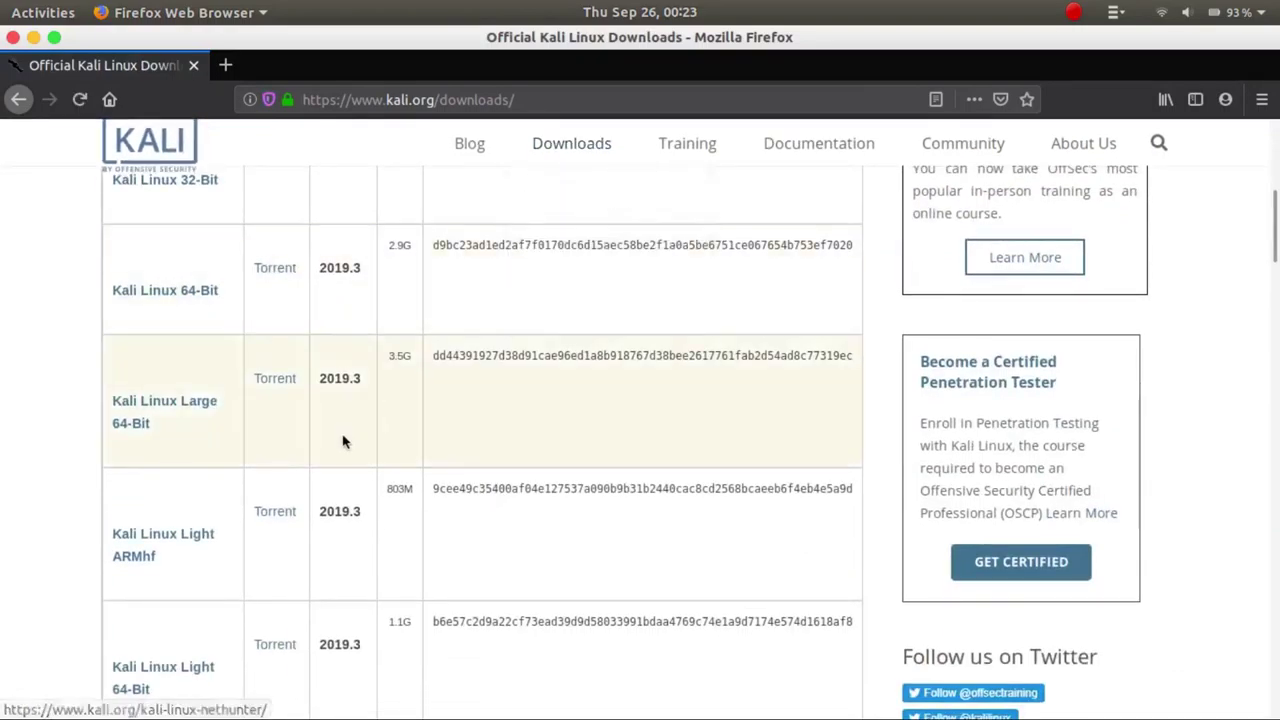
{"action": "scroll", "coordinate": [63, 400], "scroll_direction": "up", "scroll_amount": 3}
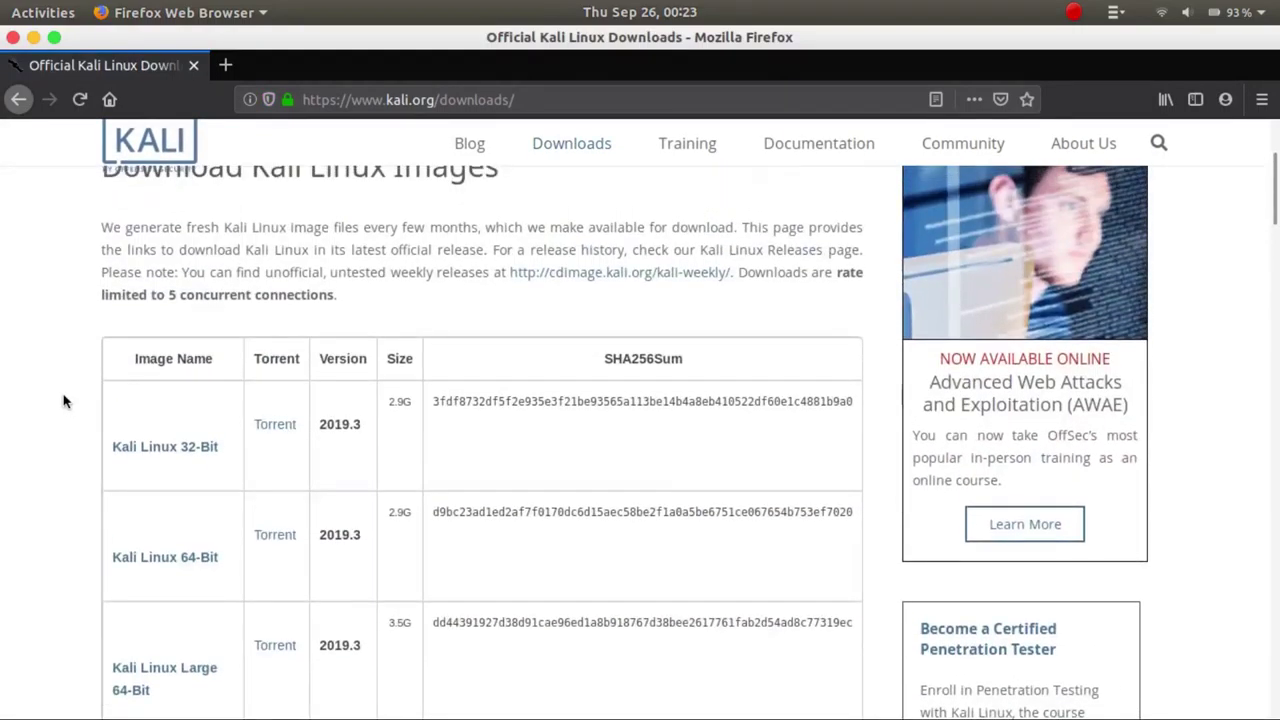
{"action": "scroll", "coordinate": [63, 400], "scroll_direction": "down", "scroll_amount": 1}
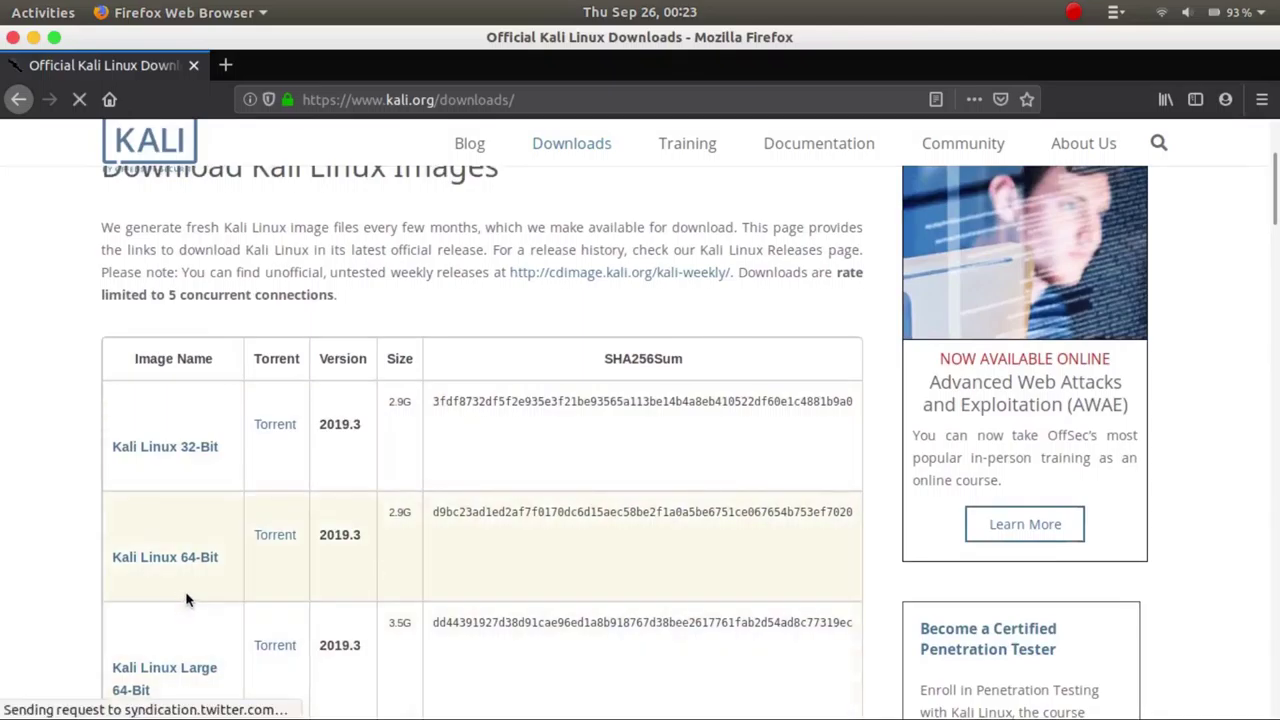
{"action": "scroll", "coordinate": [186, 598], "scroll_direction": "down", "scroll_amount": 3}
{"action": "scroll", "coordinate": [186, 598], "scroll_direction": "down", "scroll_amount": 2}
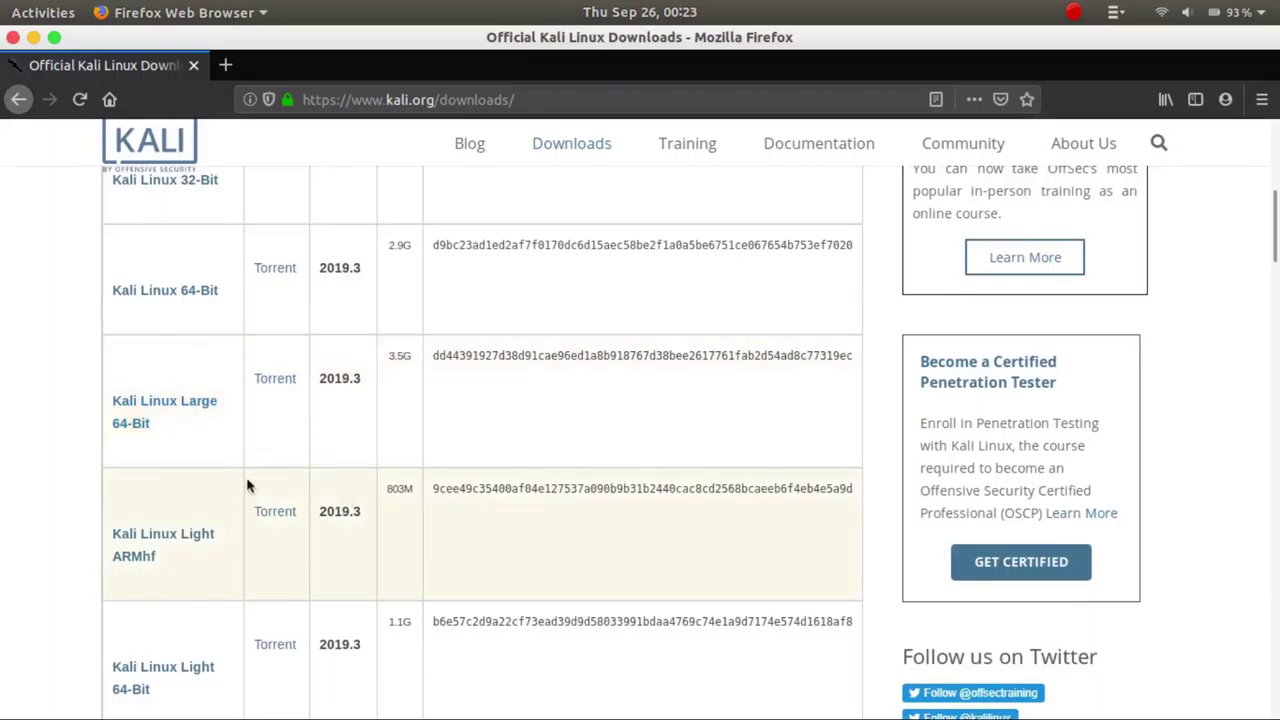
{"action": "scroll", "coordinate": [199, 617], "scroll_direction": "down", "scroll_amount": 8}
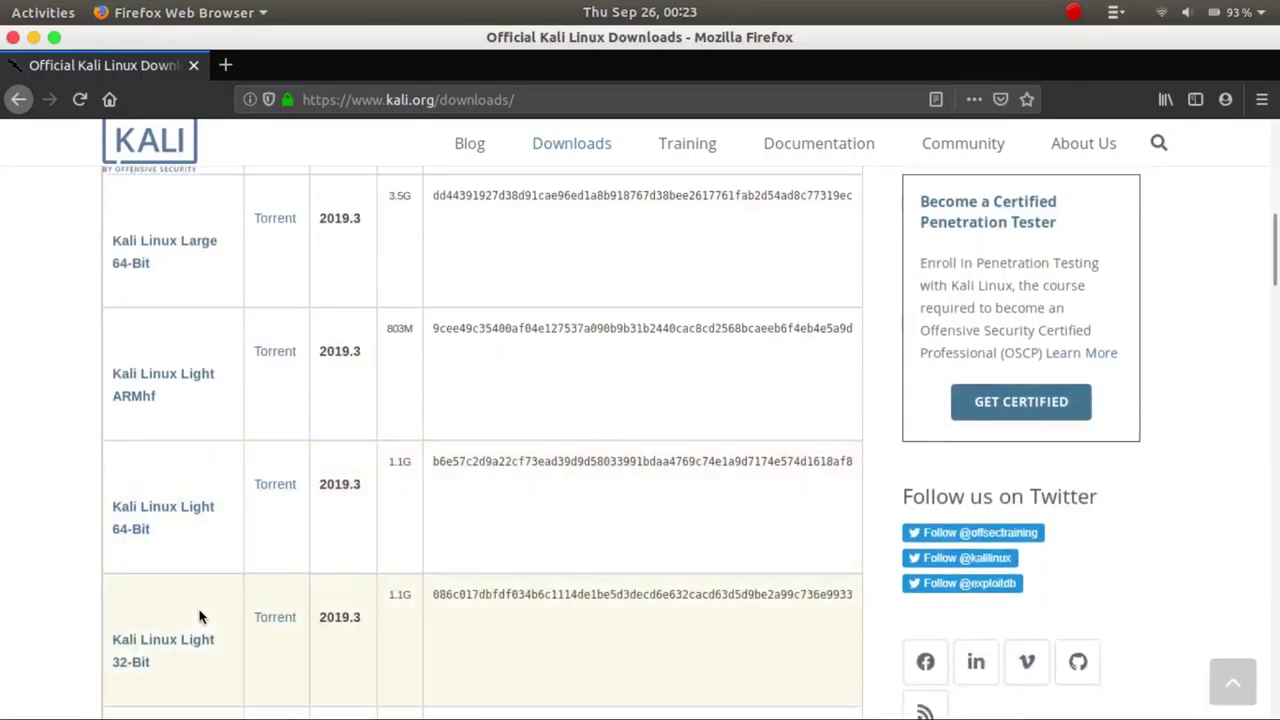
{"action": "scroll", "coordinate": [199, 617], "scroll_direction": "down", "scroll_amount": 5}
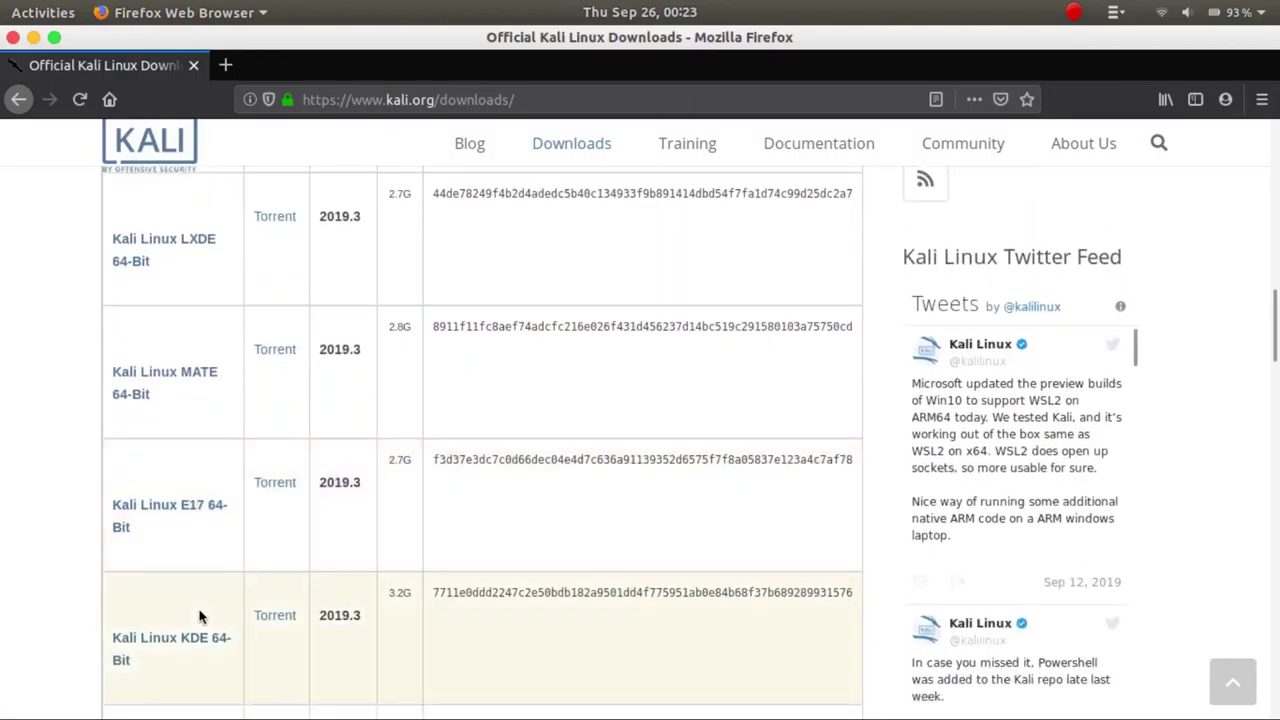
{"action": "scroll", "coordinate": [199, 617], "scroll_direction": "down", "scroll_amount": 5}
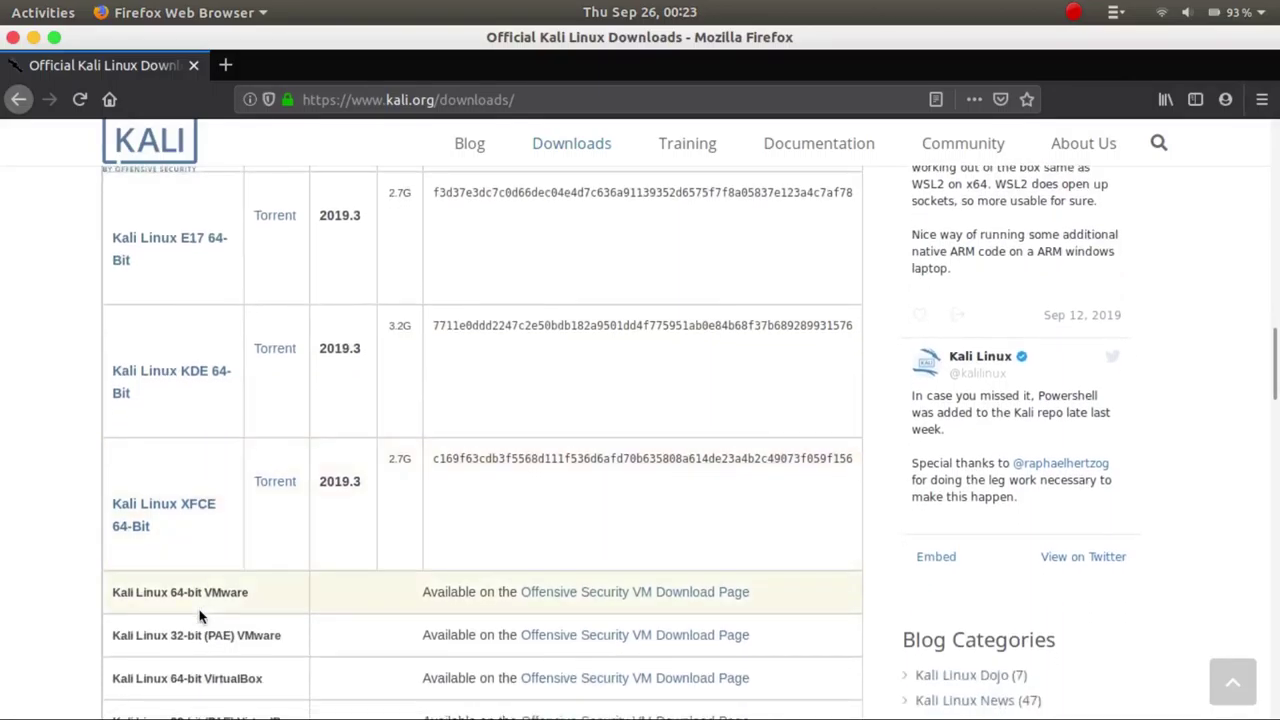
{"action": "scroll", "coordinate": [199, 617], "scroll_direction": "up", "scroll_amount": 10}
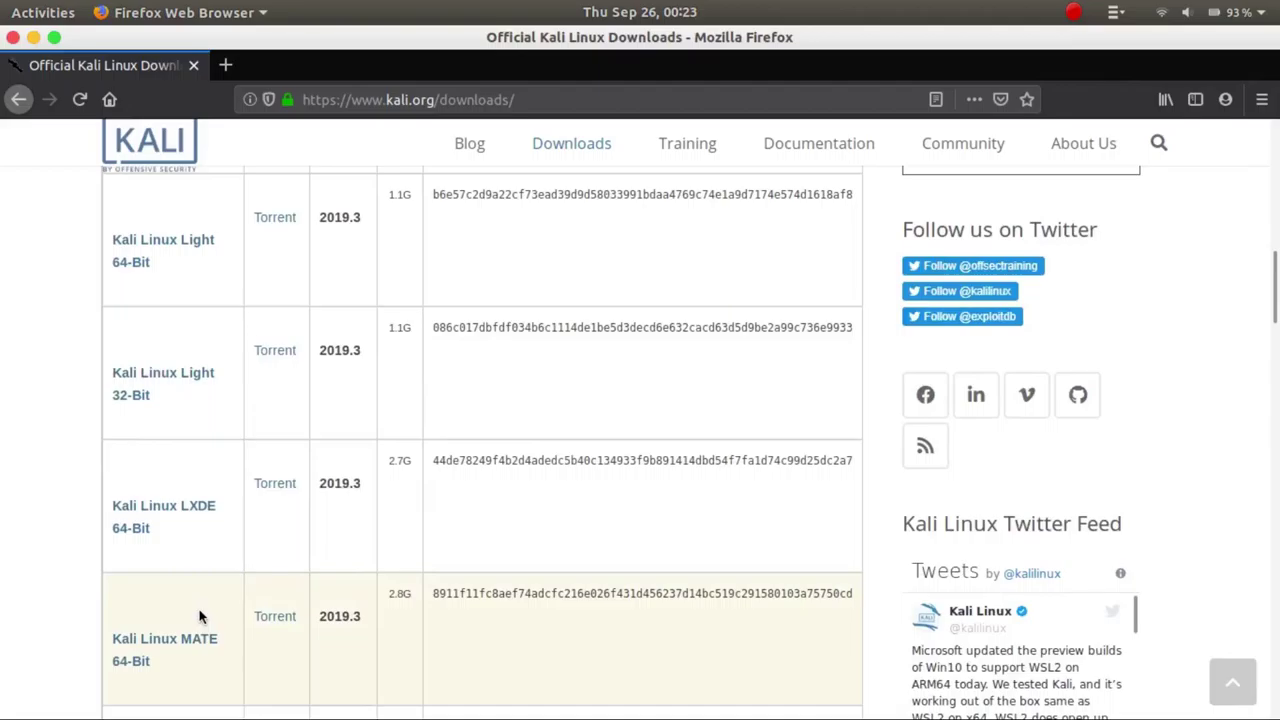
{"action": "scroll", "coordinate": [199, 617], "scroll_direction": "up", "scroll_amount": 5}
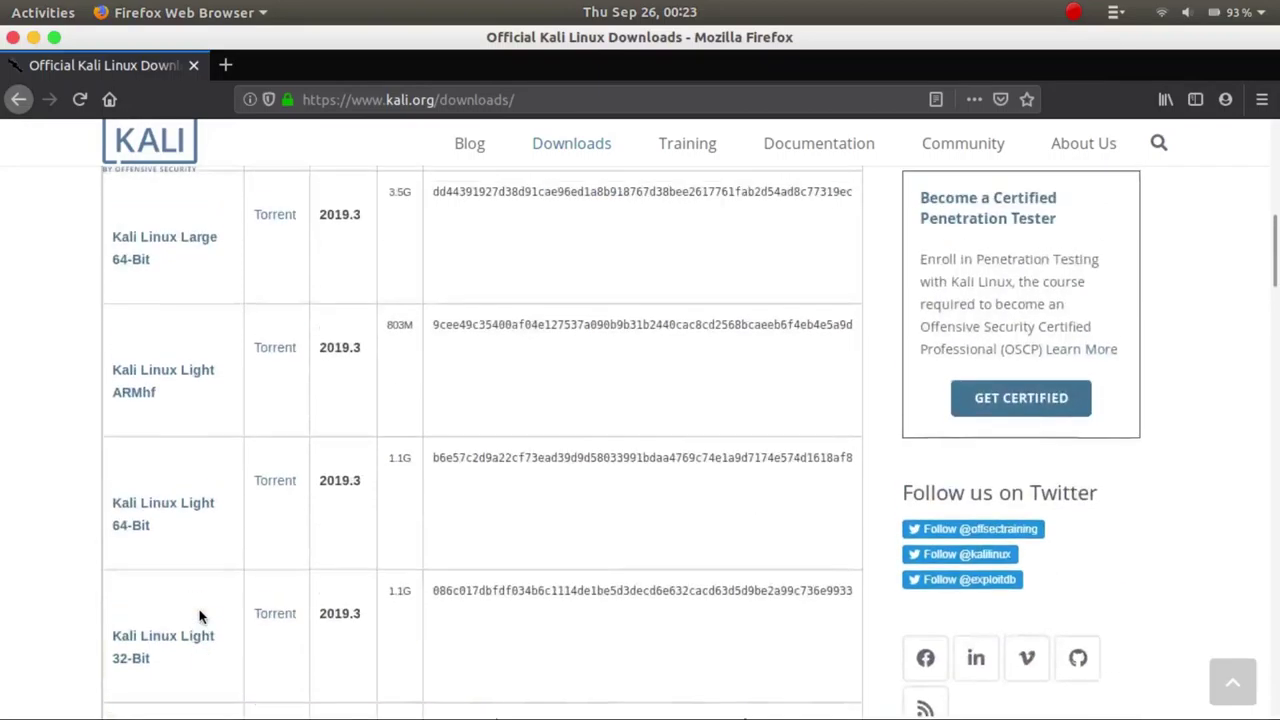
{"action": "scroll", "coordinate": [199, 617], "scroll_direction": "up", "scroll_amount": 5}
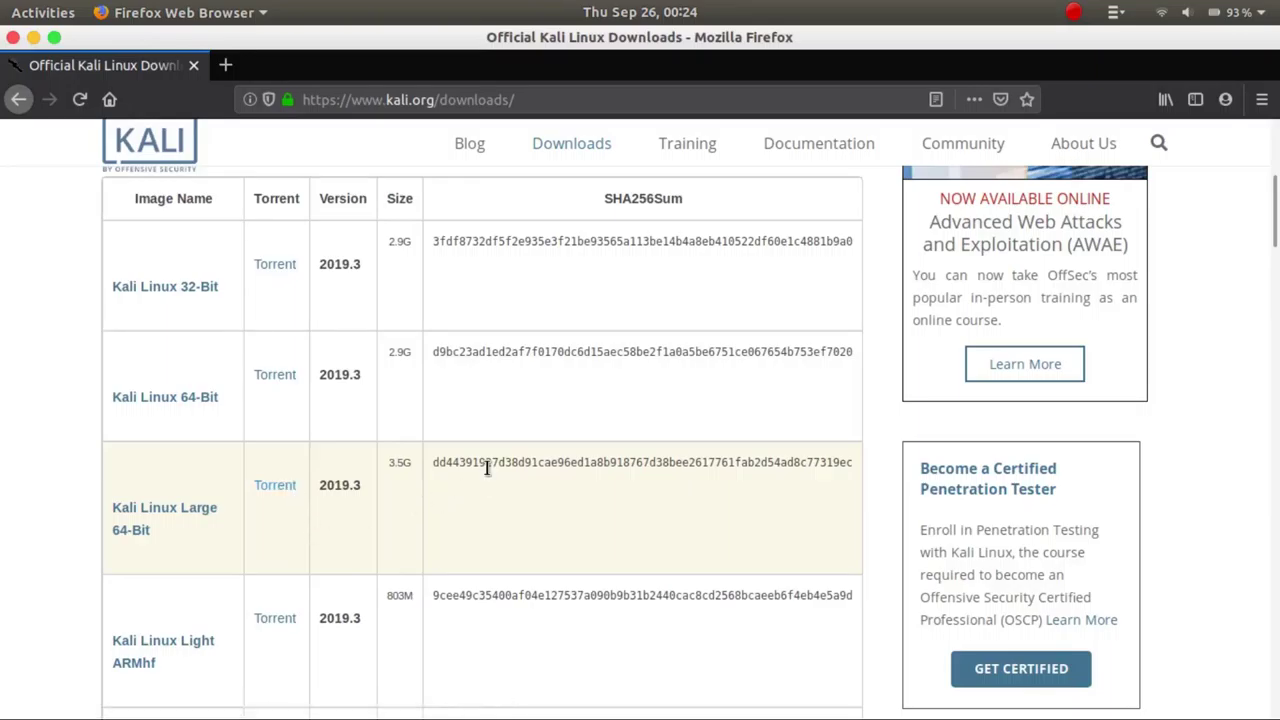
- Request the torrent file for Kali Linux Large 64-Bit and cancel the download
{"action": "left_click", "coordinate": [280, 486]}
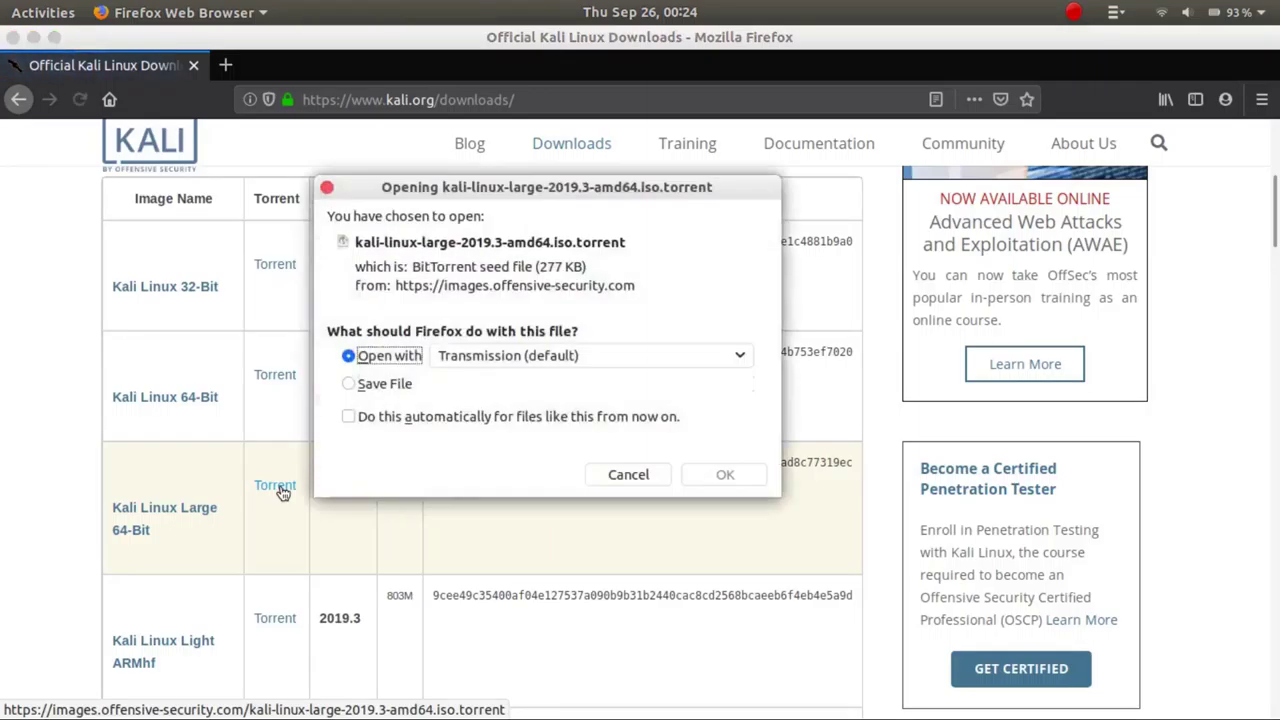
{"action": "left_click", "coordinate": [643, 482]}
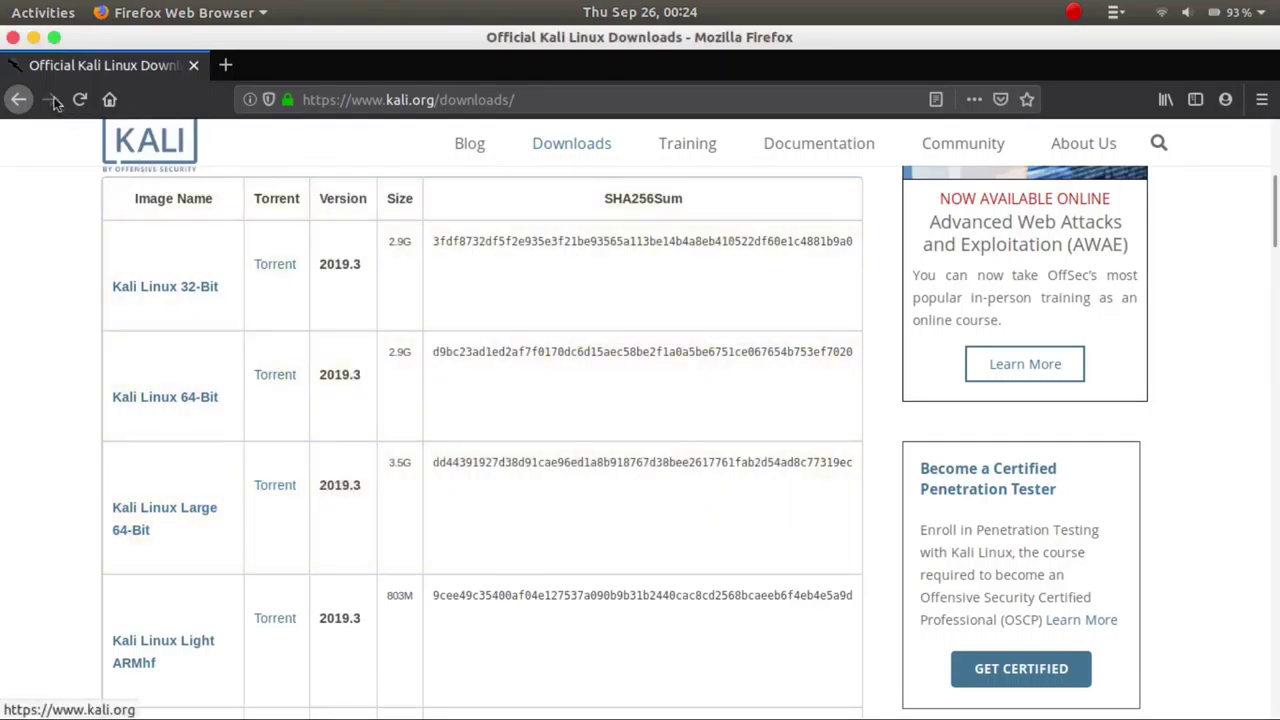
- Close the browser window and minimise the screen recorder so the file manager is unobstructed
{"action": "left_click", "coordinate": [12, 38]}
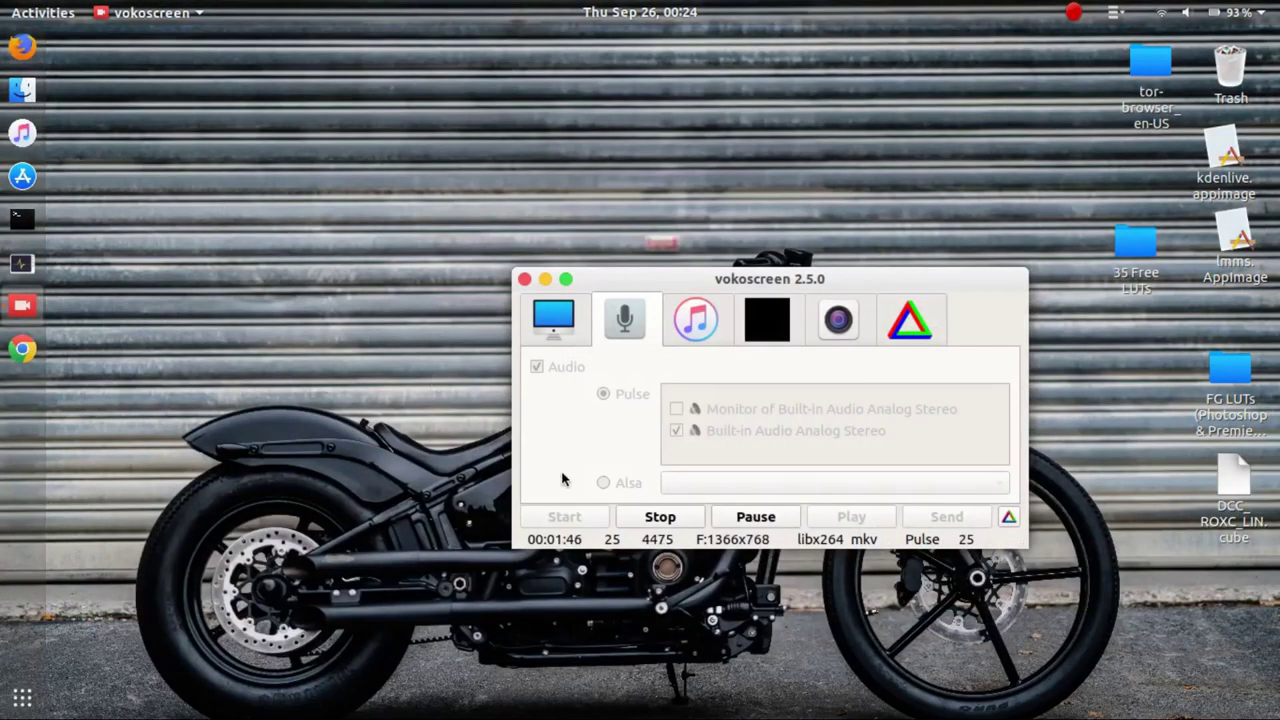
{"action": "left_click", "coordinate": [645, 517]}
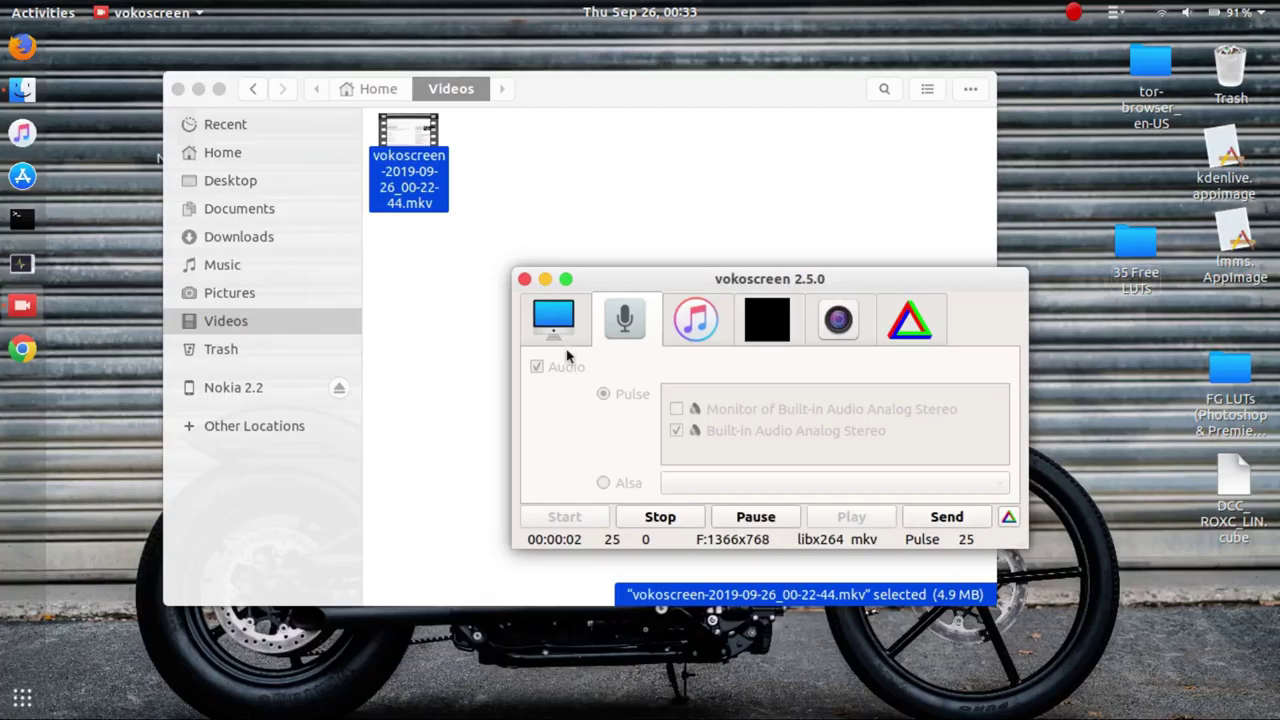
{"action": "left_click", "coordinate": [544, 280]}
- Open the connected Nokia 2.2 phone in the file manager and enter its SanDisk SD card
{"action": "left_click", "coordinate": [233, 389]}
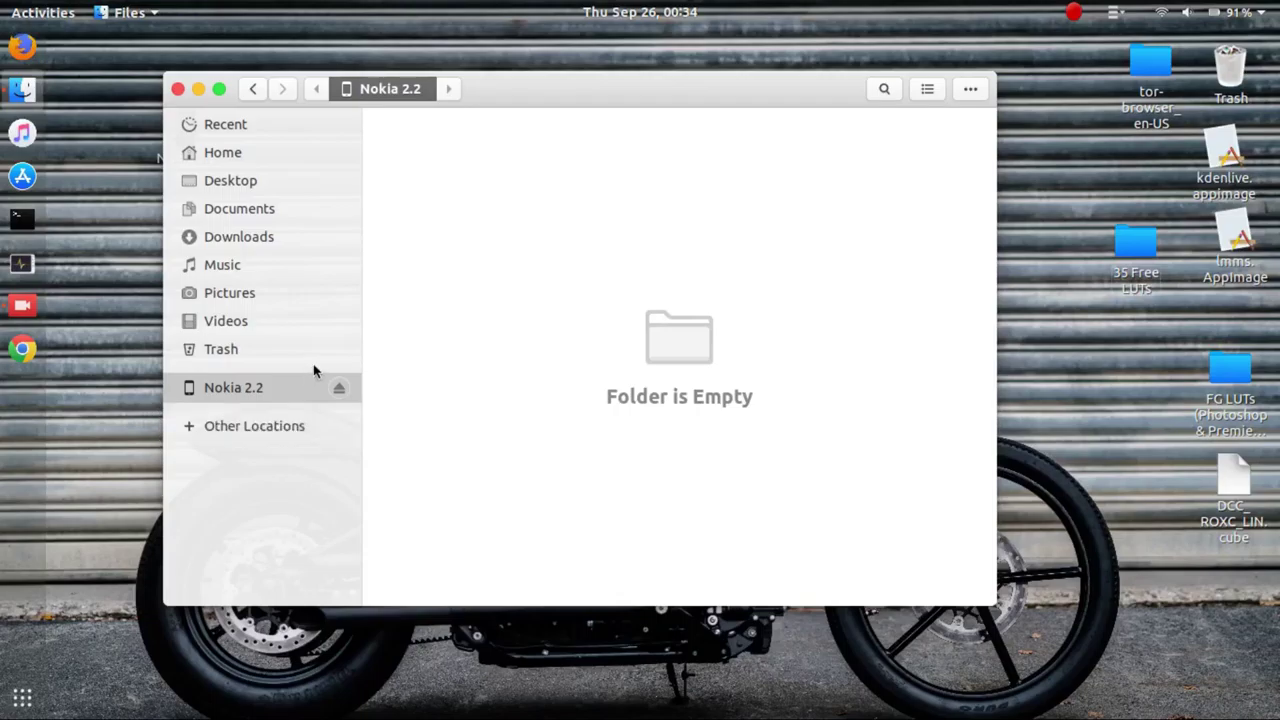
{"action": "left_click", "coordinate": [312, 353]}
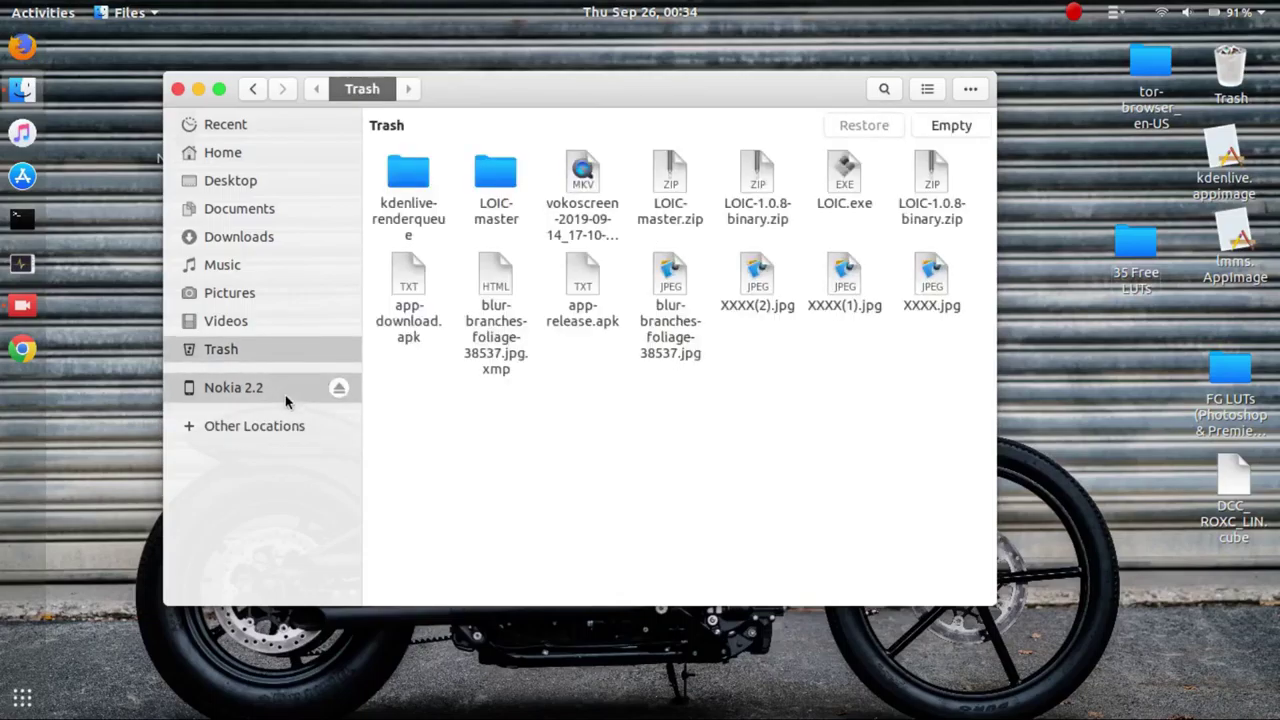
{"action": "left_click", "coordinate": [286, 399]}
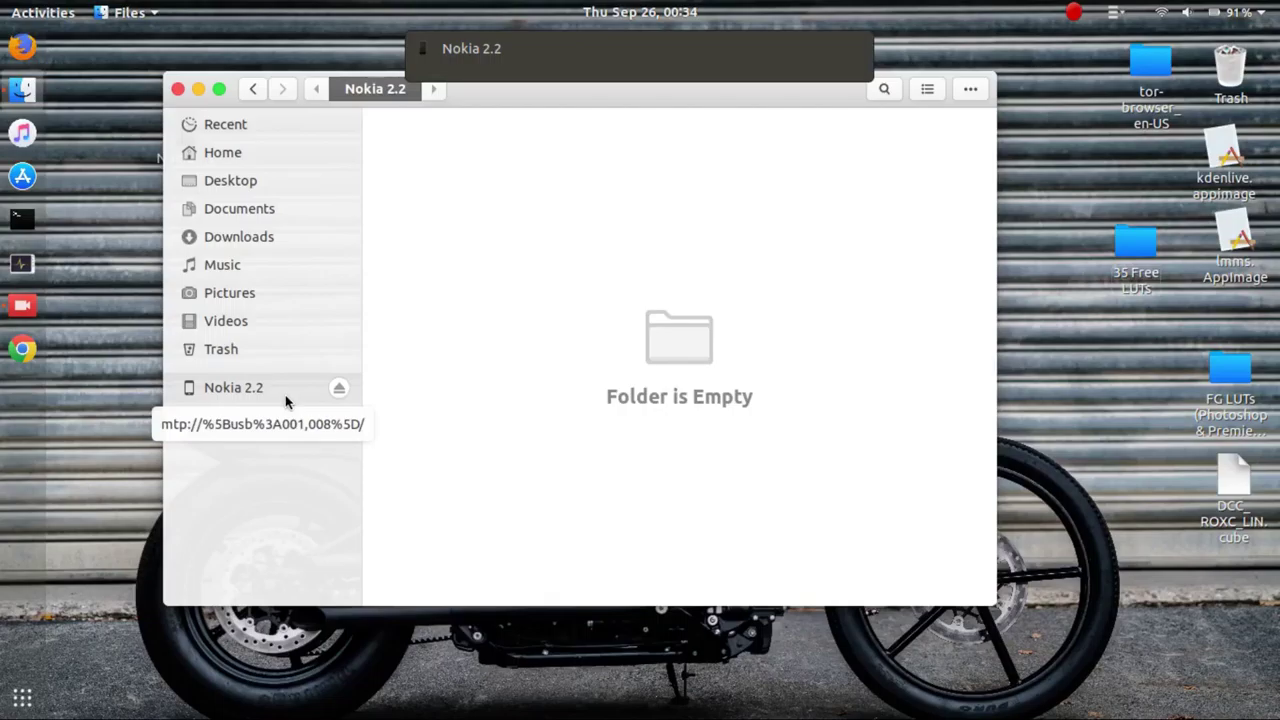
{"action": "left_click", "coordinate": [285, 399]}
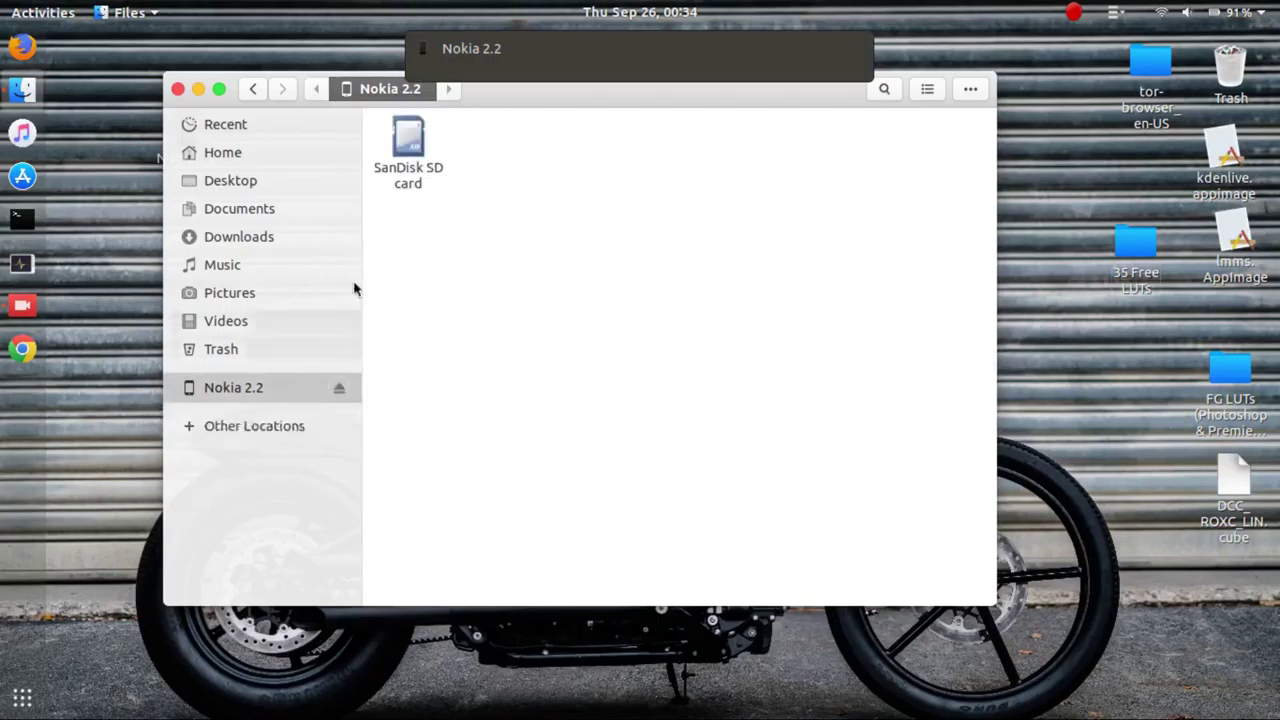
{"action": "double_click", "coordinate": [420, 164]}
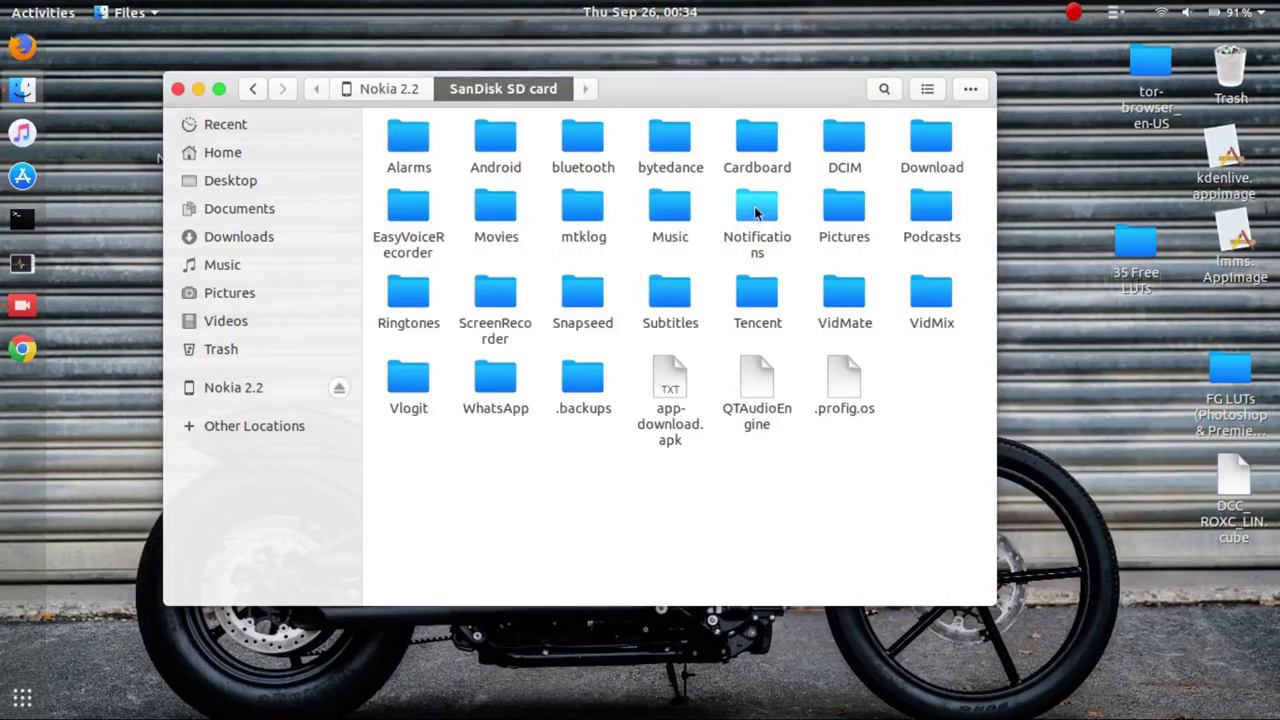
- Locate kali-linux-large-2019.3-amd64.iso.torrent in the SD card's Download folder and return to the card's root
{"action": "left_click", "coordinate": [914, 155]}
{"action": "double_click", "coordinate": [914, 155]}
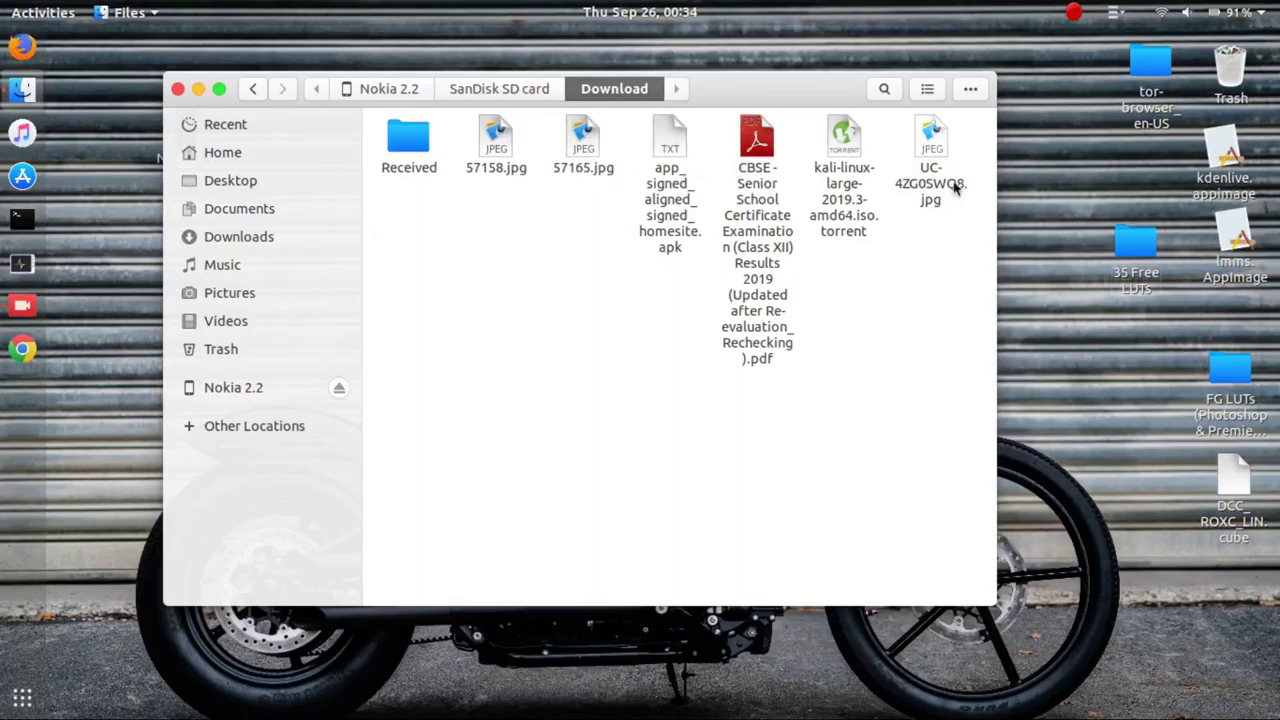
{"action": "left_click", "coordinate": [848, 186]}
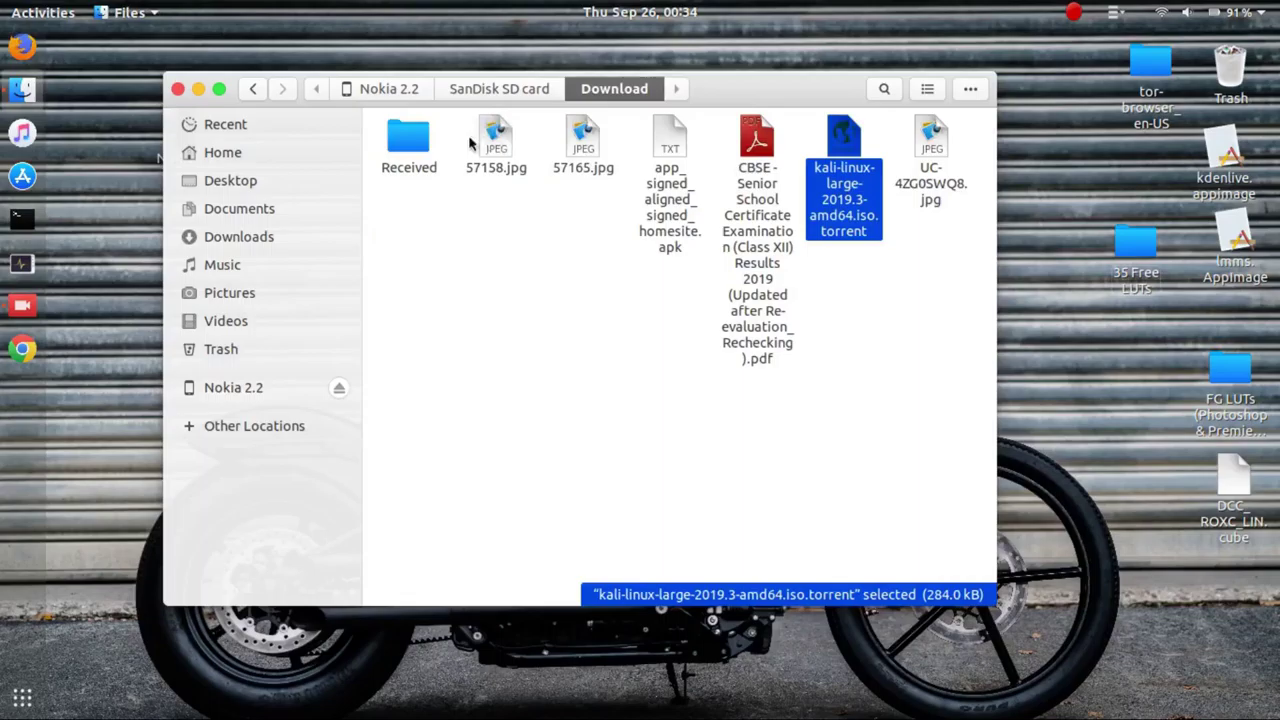
{"action": "left_click", "coordinate": [253, 88]}
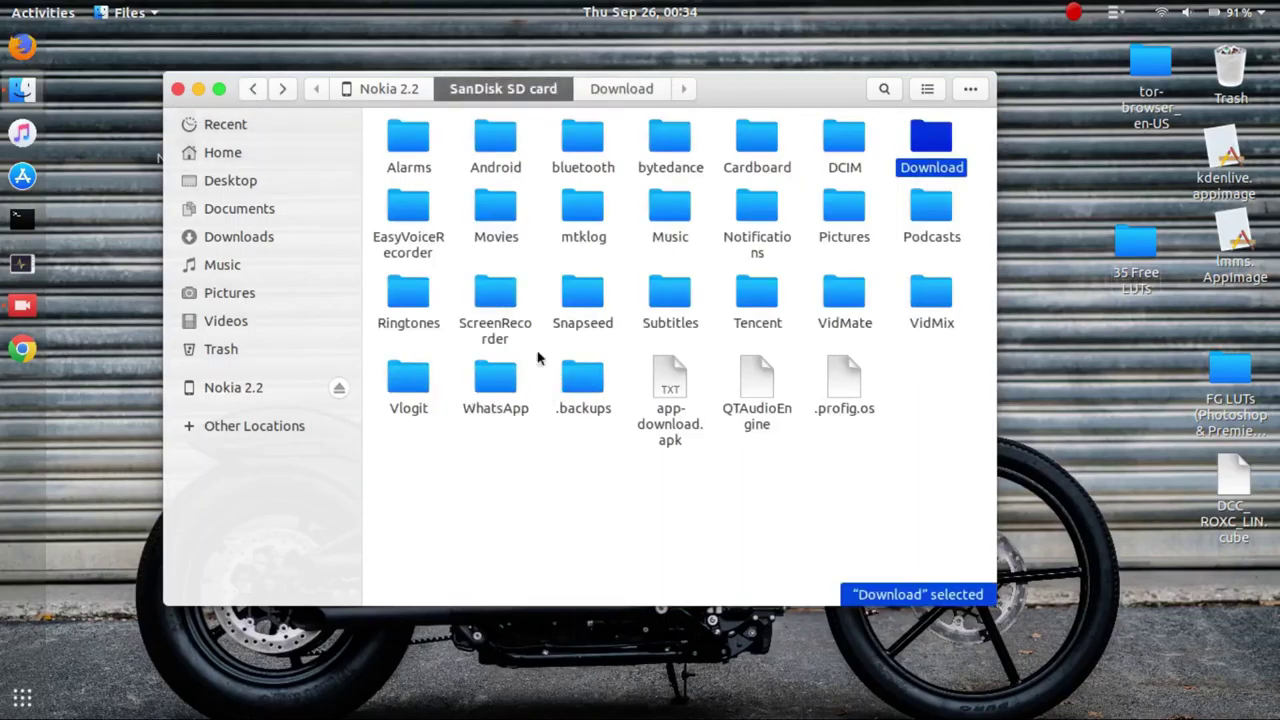
- Open the kali-linux-large-2019-3-amd64-iso folder inside the SD card's VidMate download folder
{"action": "double_click", "coordinate": [850, 328]}
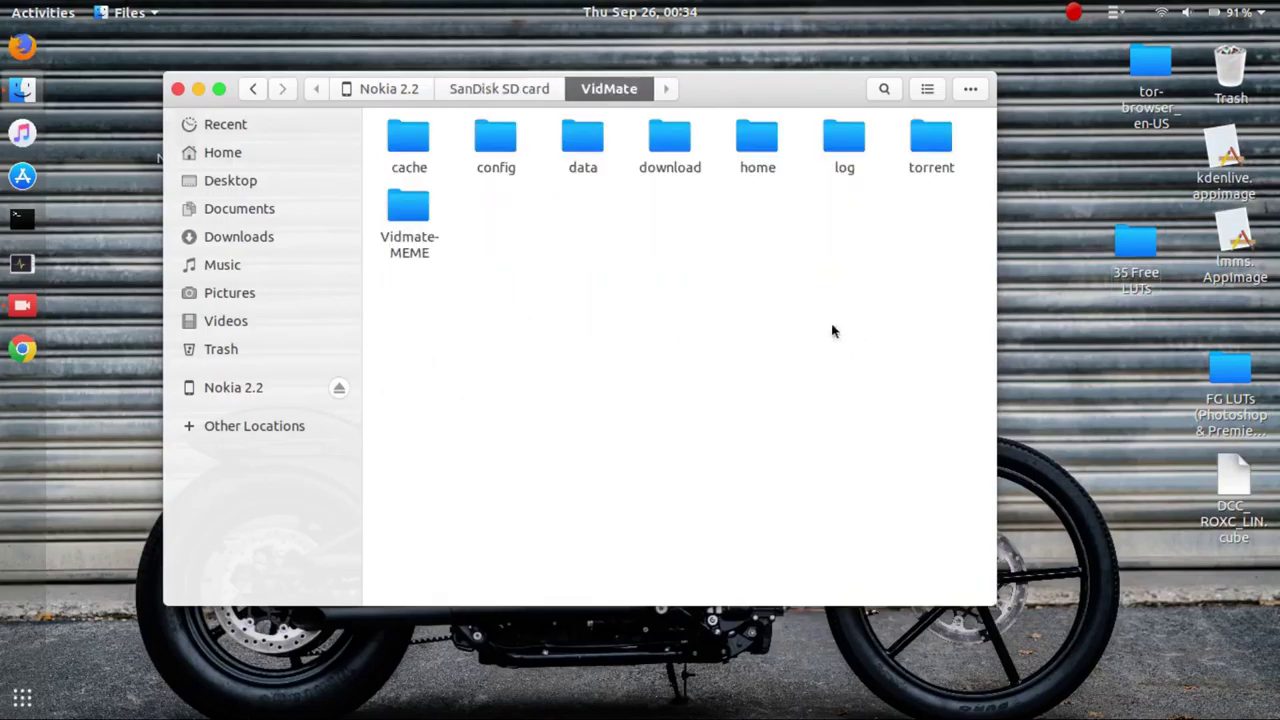
{"action": "double_click", "coordinate": [657, 157]}
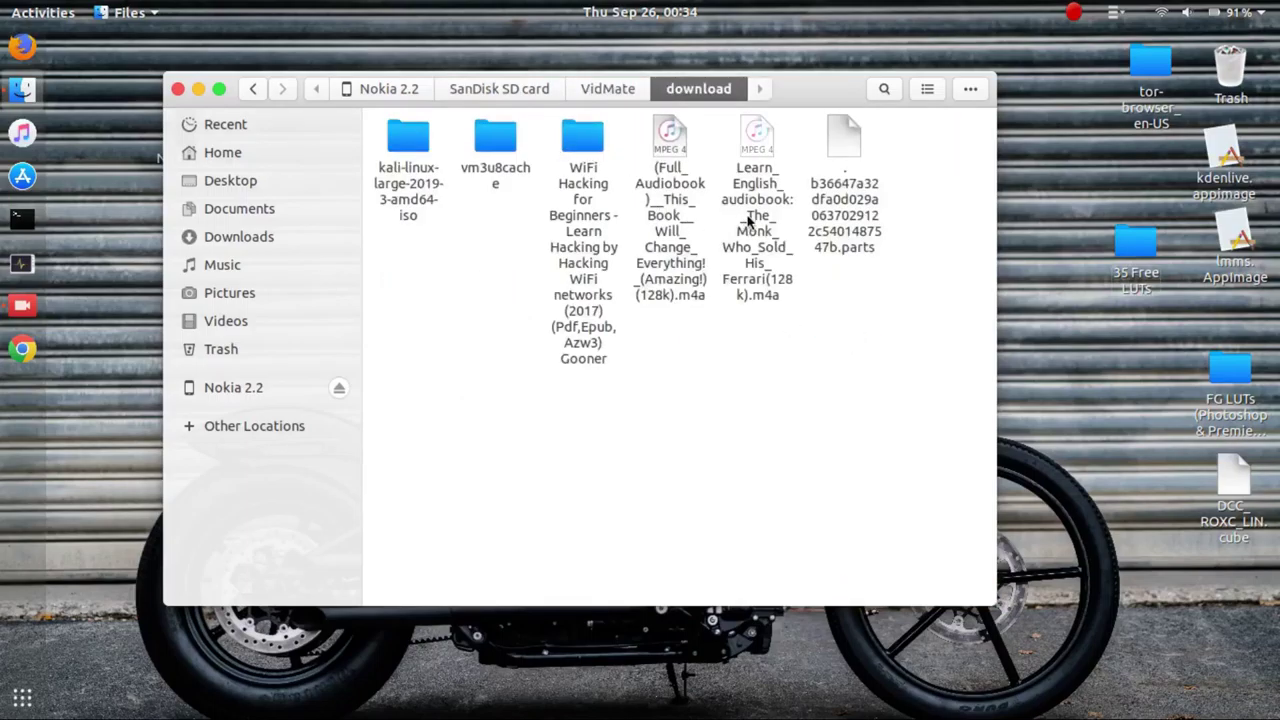
{"action": "double_click", "coordinate": [406, 168]}
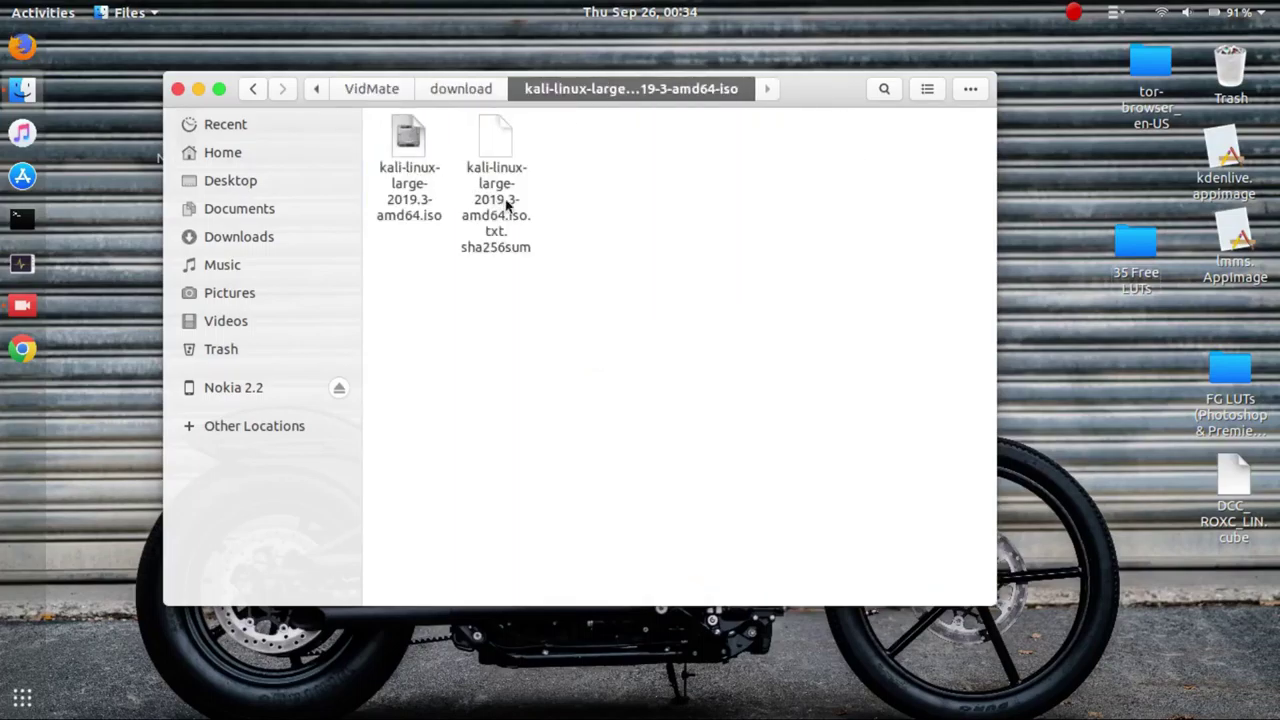
- Copy kali-linux-large-2019.3-amd64.iso from the phone's SD card to the desktop
{"action": "left_click", "coordinate": [415, 170]}
{"action": "right_click", "coordinate": [413, 165]}
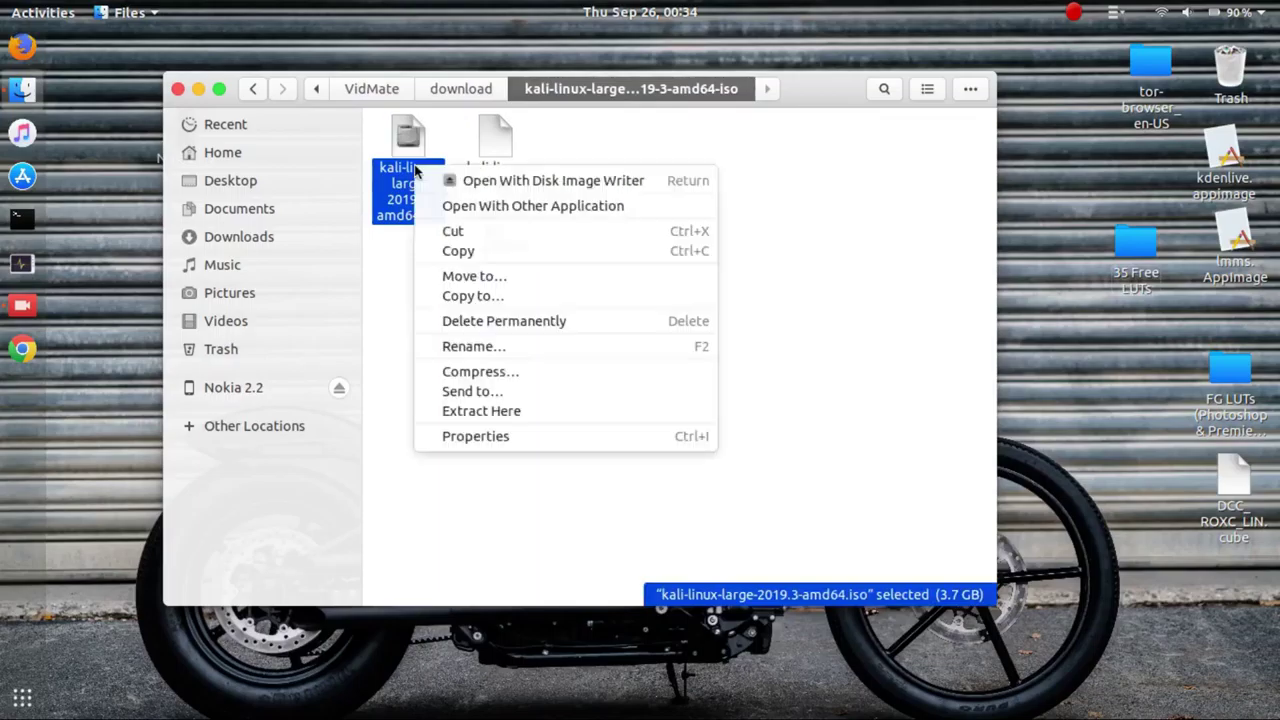
{"action": "left_click", "coordinate": [472, 254]}
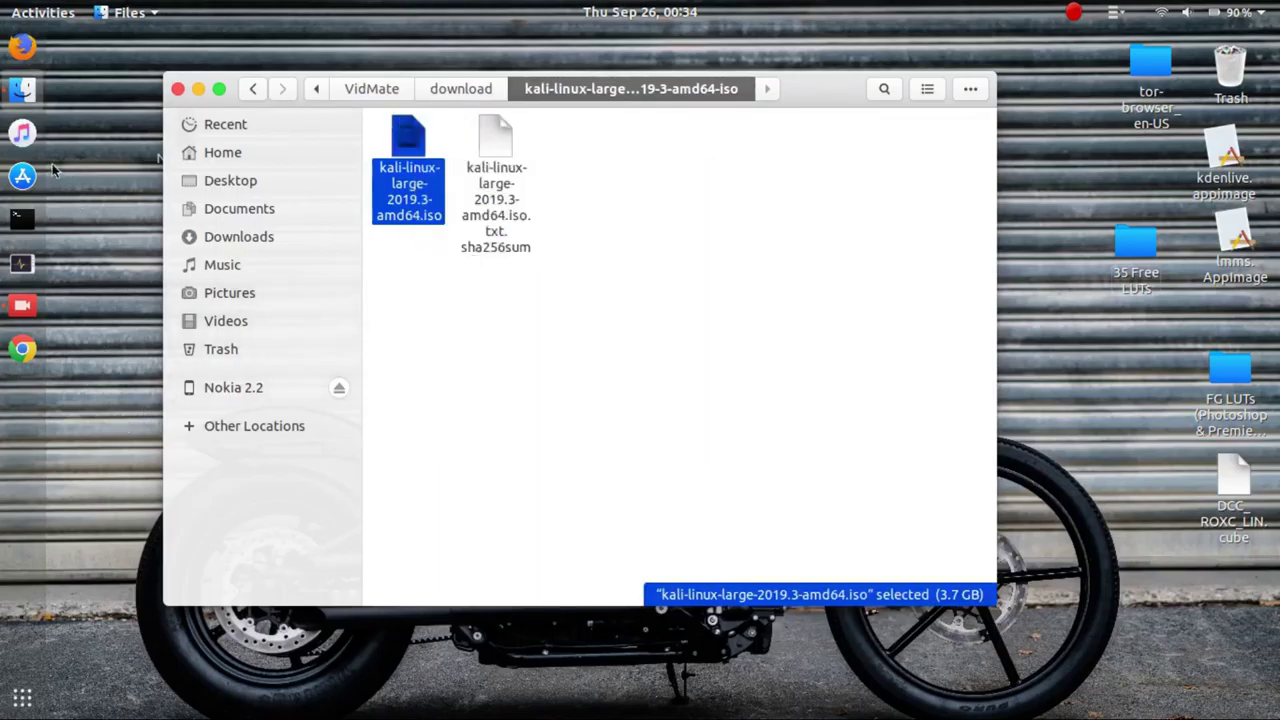
{"action": "left_click", "coordinate": [111, 190]}
{"action": "right_click", "coordinate": [111, 190]}
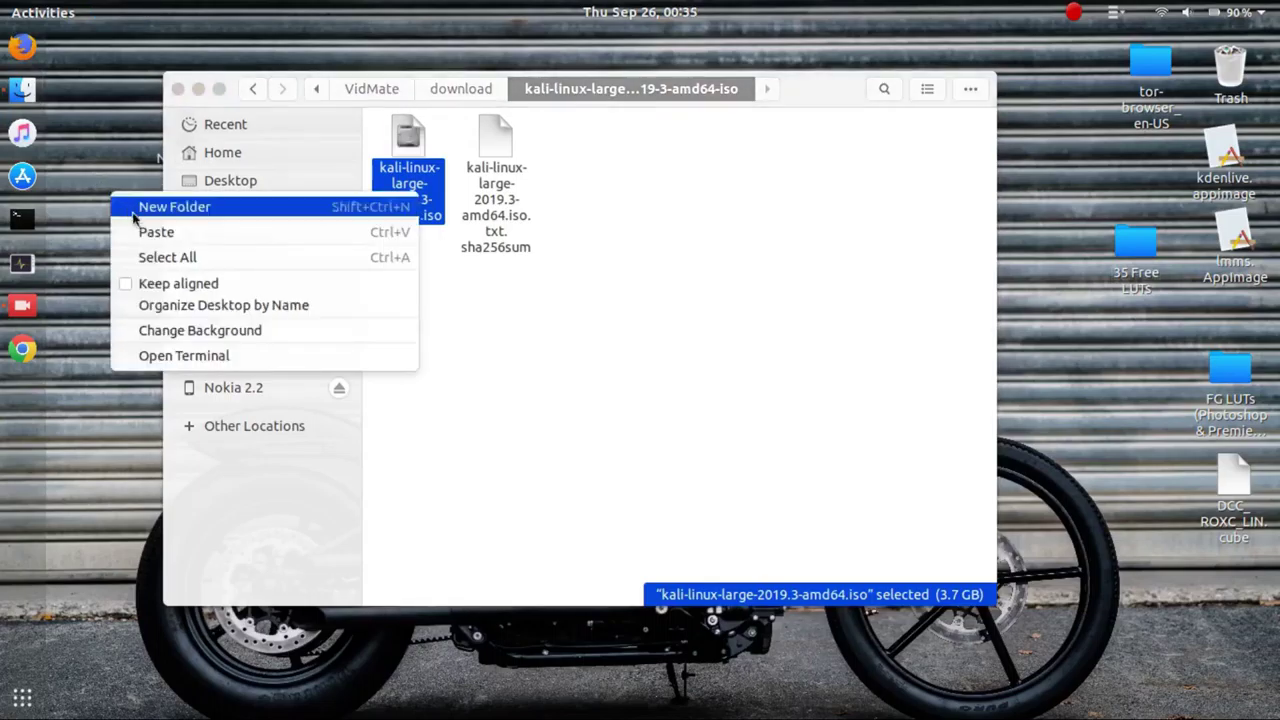
{"action": "left_click", "coordinate": [134, 225]}
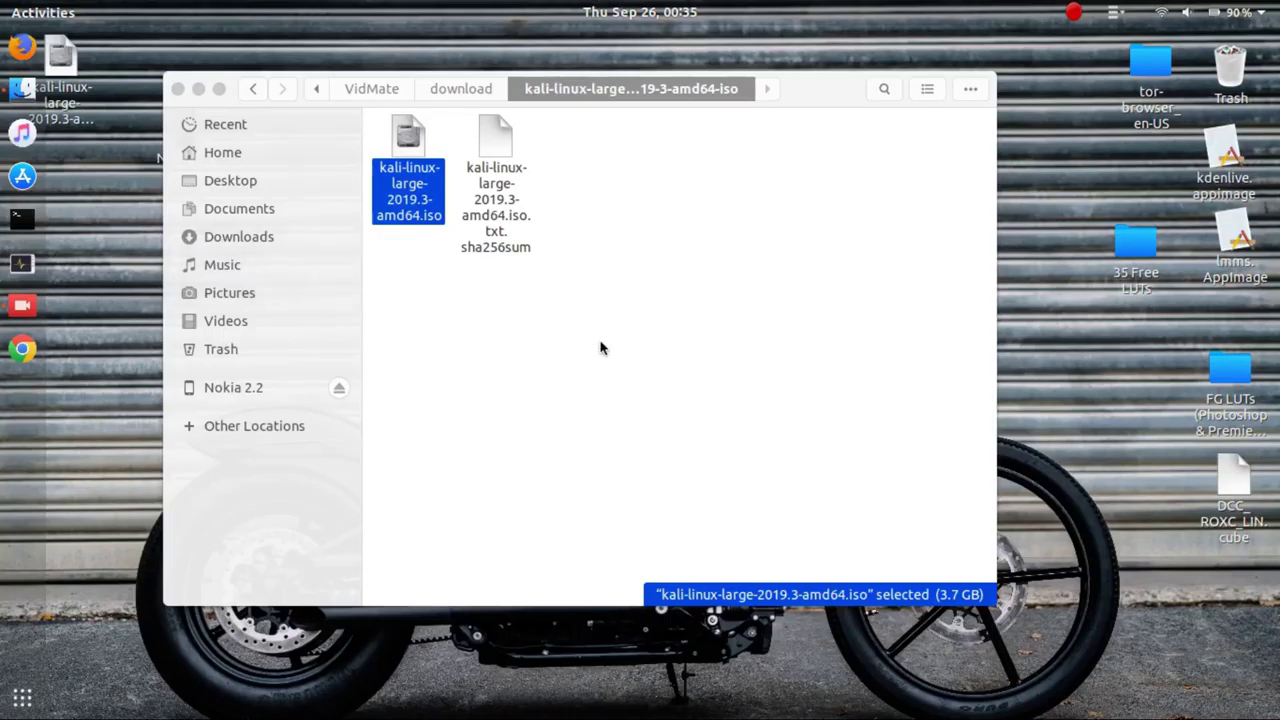
{"action": "left_click", "coordinate": [33, 296]}
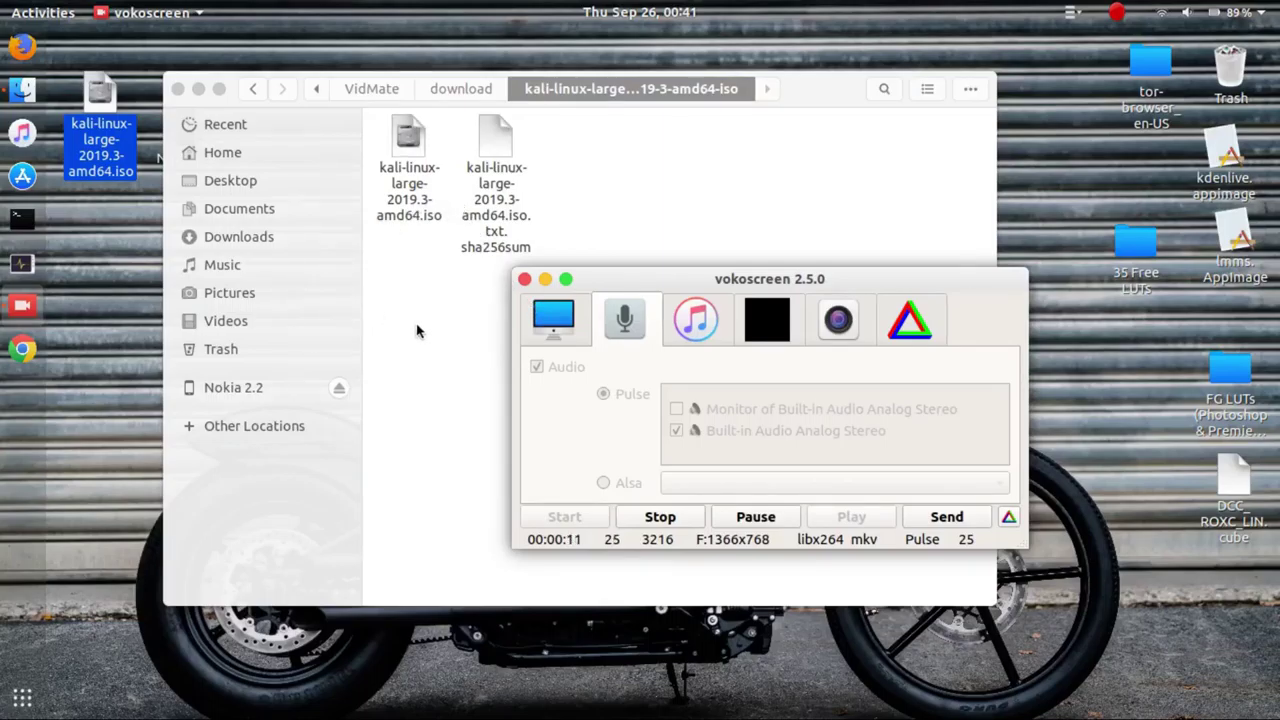
{"action": "left_click", "coordinate": [661, 515]}
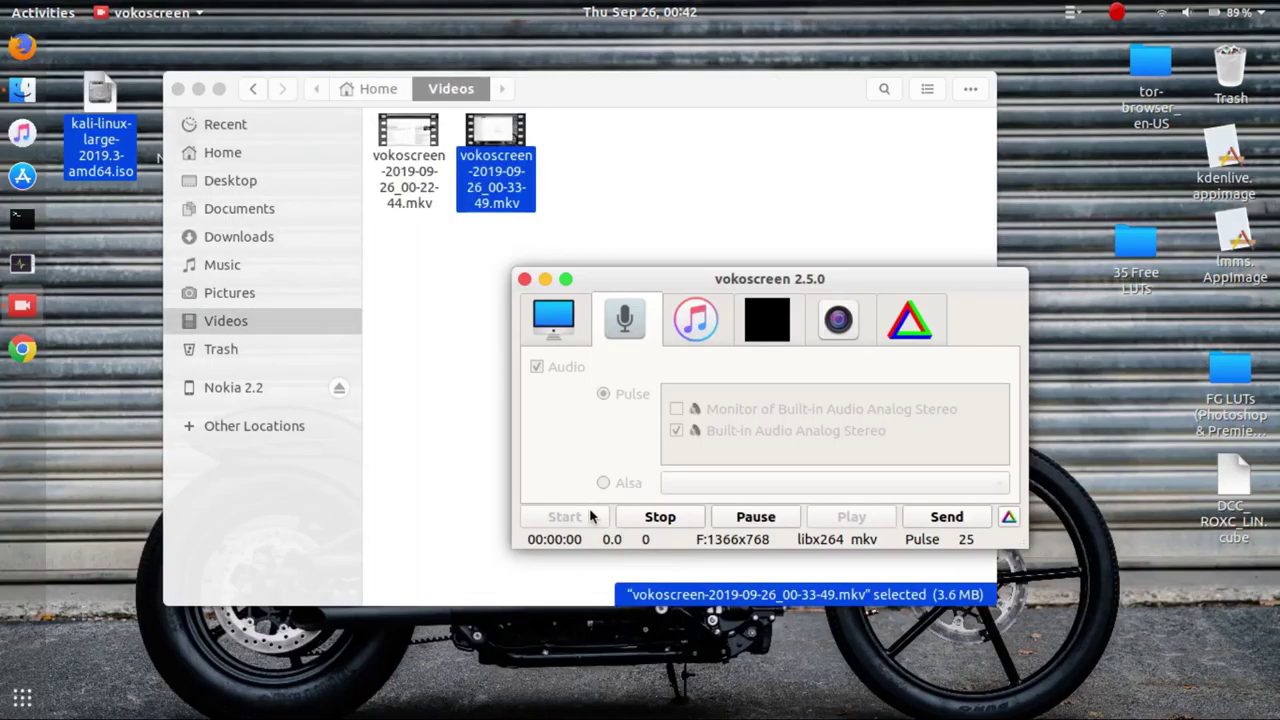
- Clear the desktop by minimizing the vokoscreen window and closing the Videos folder window
{"action": "left_click", "coordinate": [545, 281]}
{"action": "left_click", "coordinate": [543, 281]}
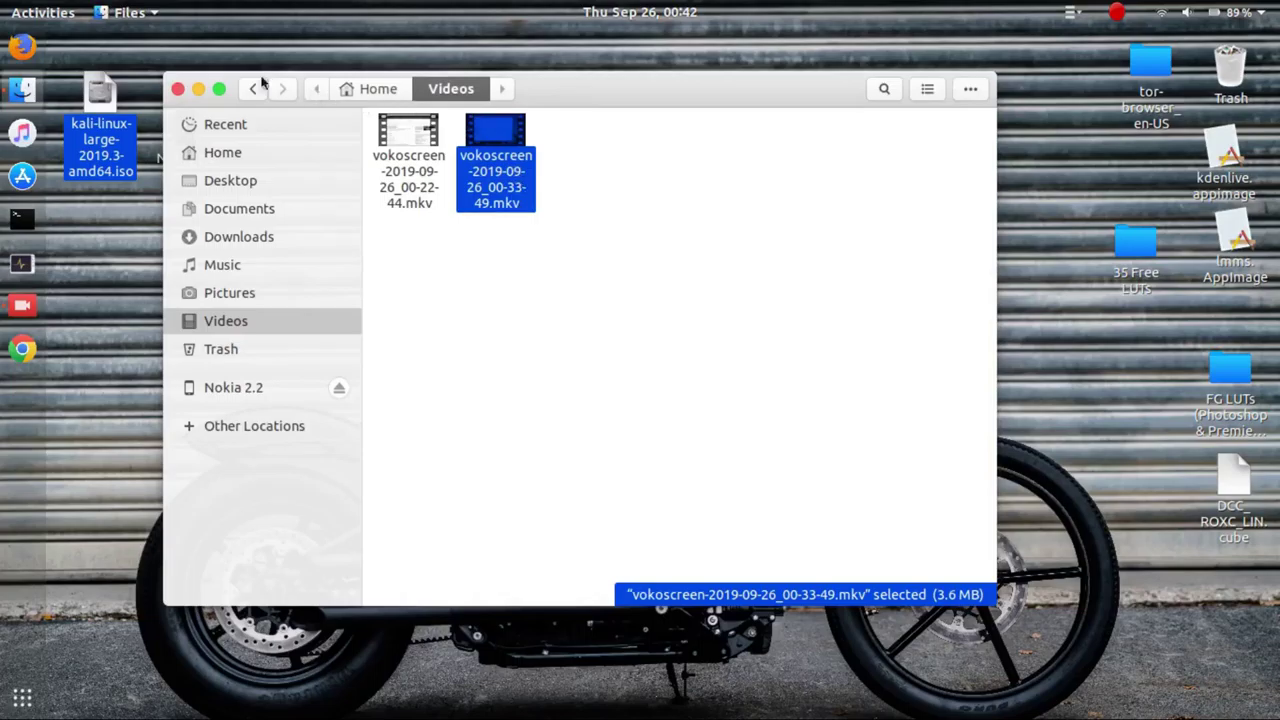
{"action": "left_click", "coordinate": [178, 89]}
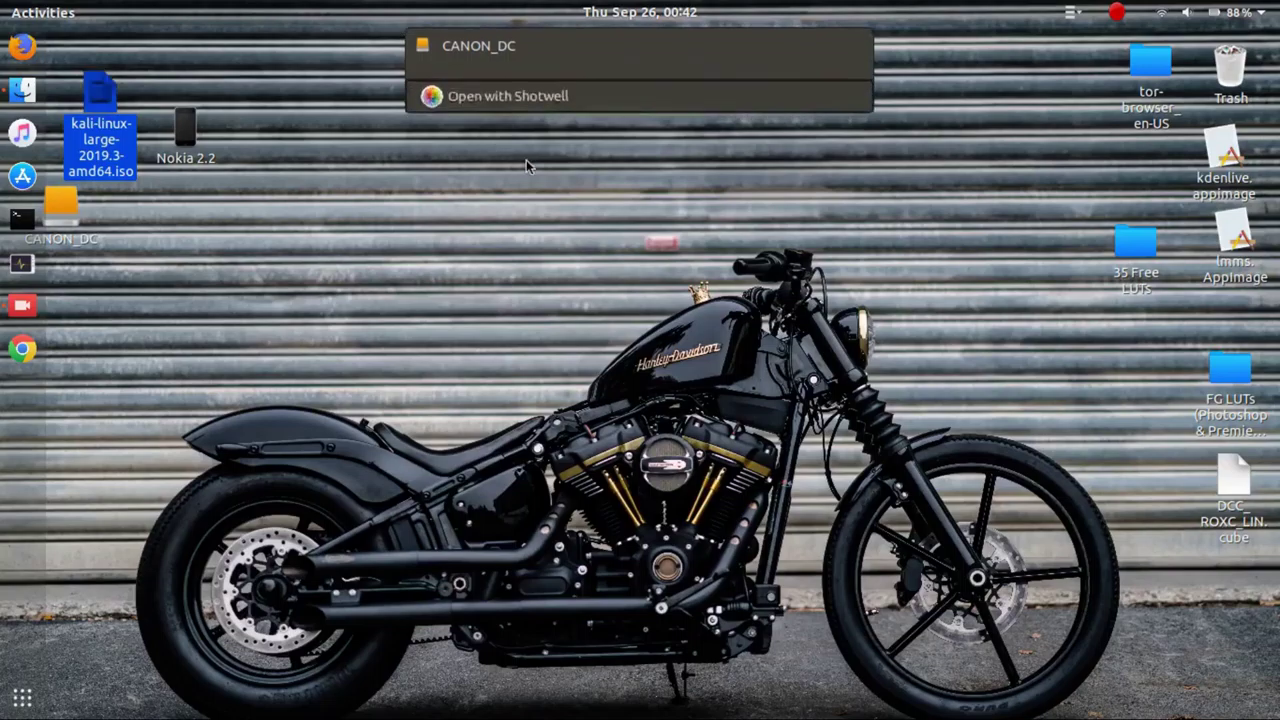
- Open the CANON_DC memory card from the desktop to check its folders, and close its window
{"action": "left_click", "coordinate": [67, 226]}
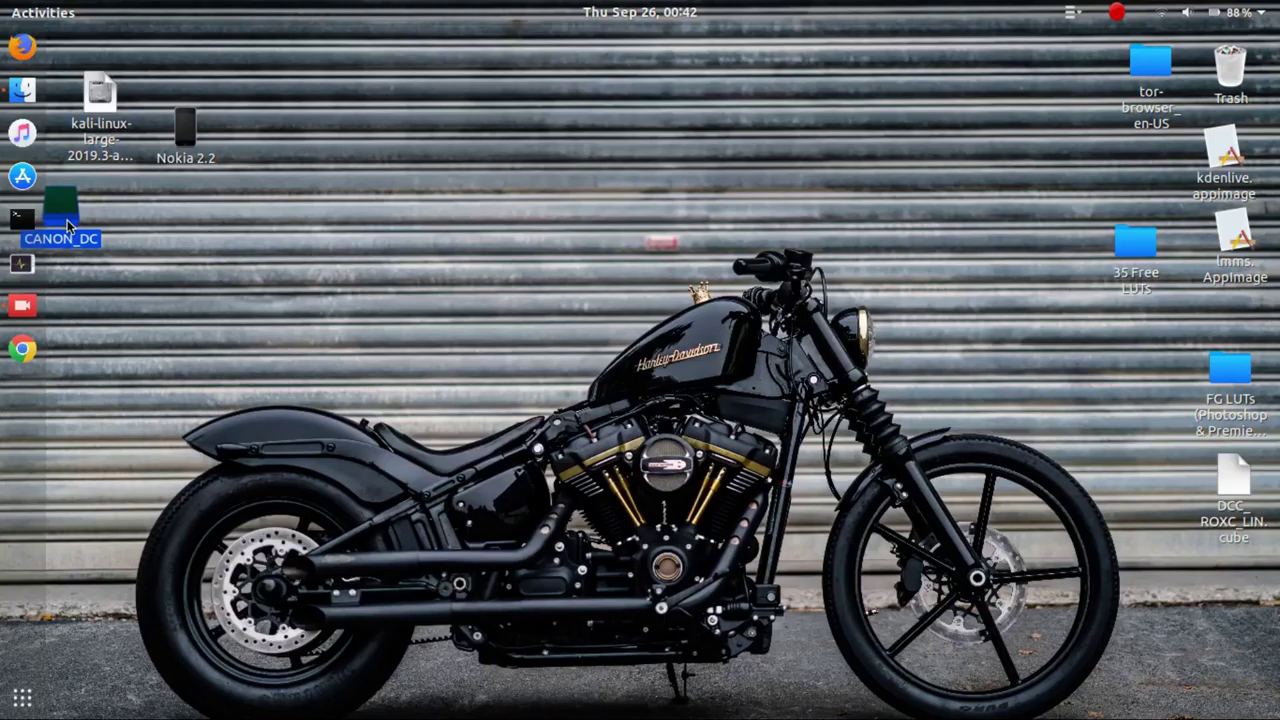
{"action": "double_click", "coordinate": [67, 226]}
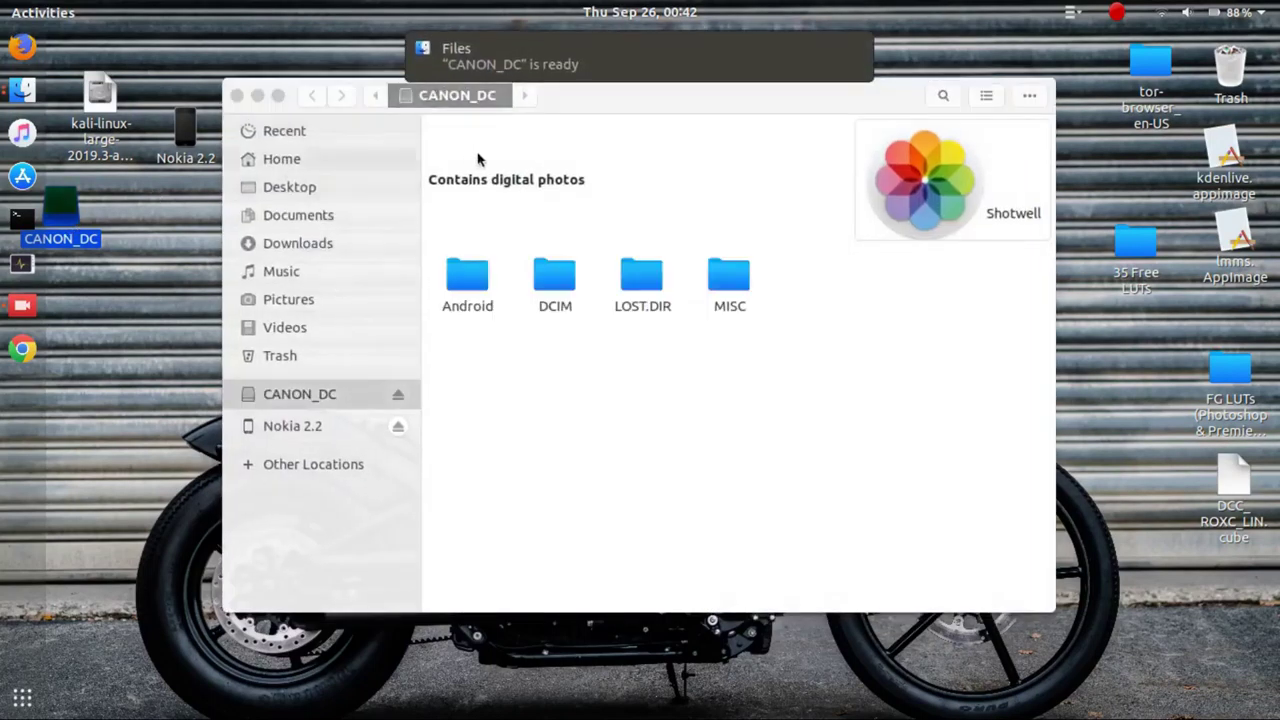
{"action": "left_click", "coordinate": [237, 95]}
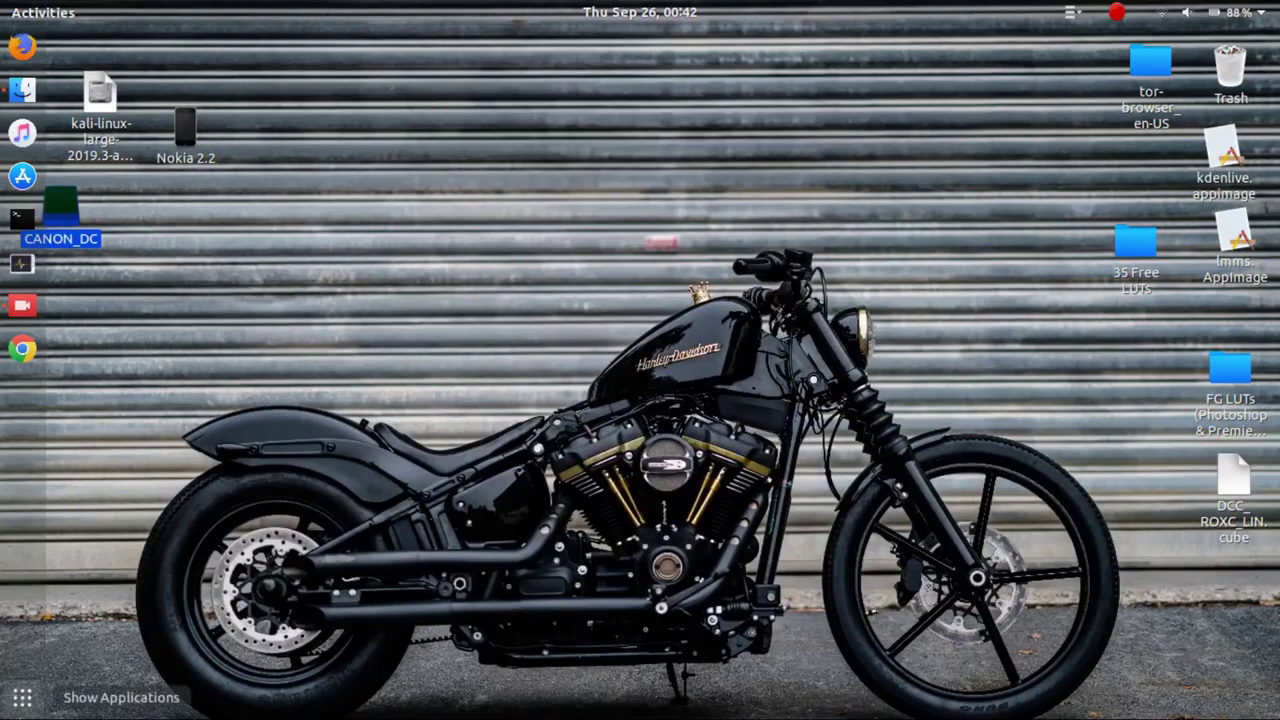
- Launch balenaEtcher and choose kali-linux-large-2019.3-amd64.iso from the Desktop folder as the image to flash
{"action": "left_click", "coordinate": [22, 697]}
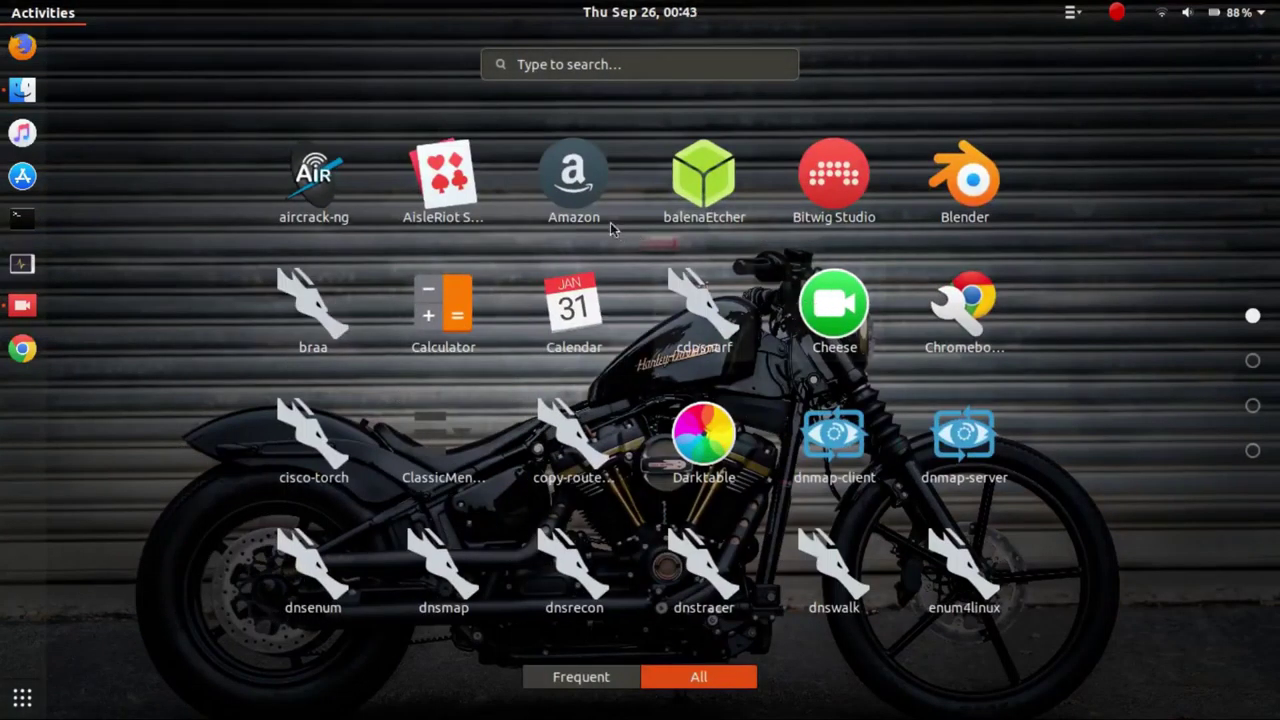
{"action": "left_click", "coordinate": [704, 212]}
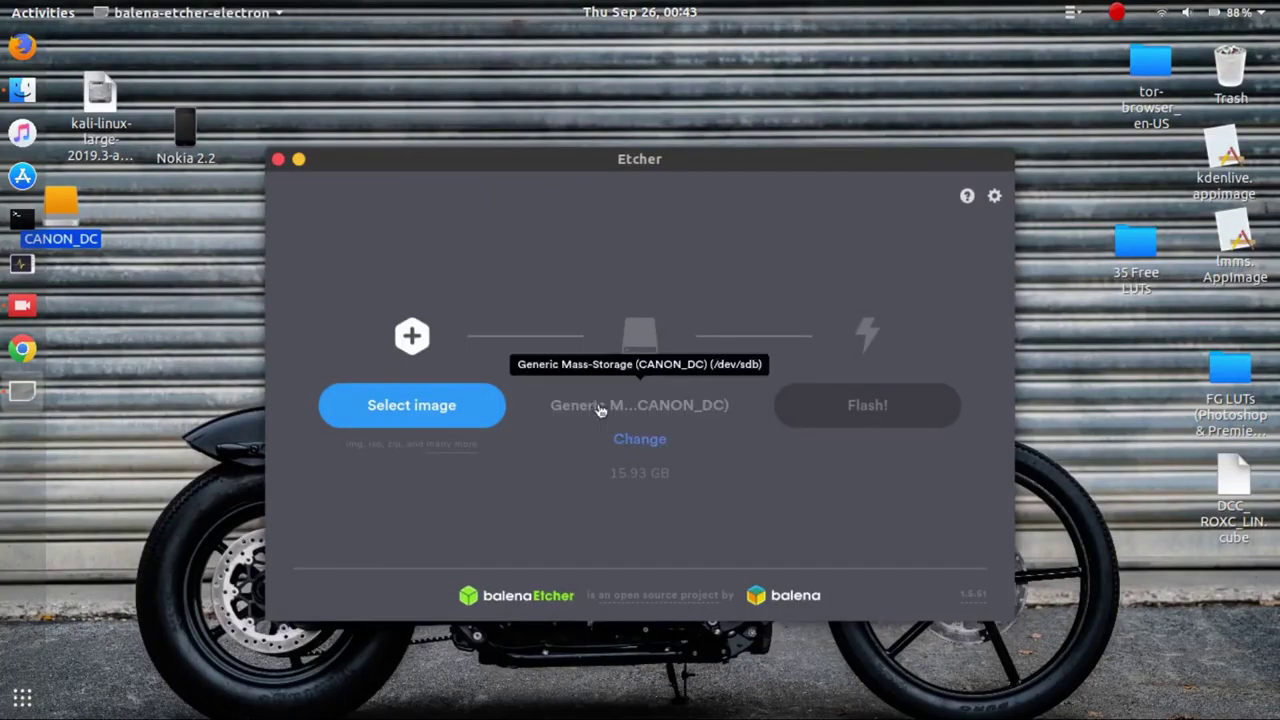
{"action": "left_click", "coordinate": [457, 404]}
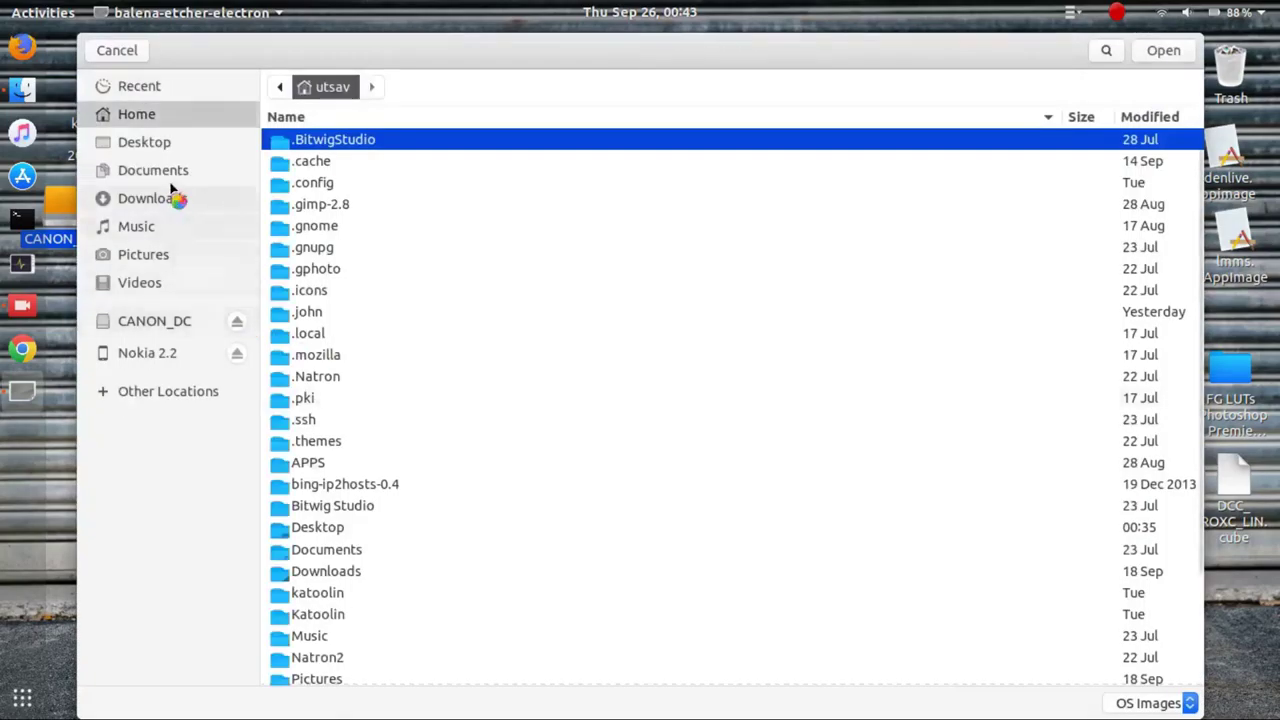
{"action": "left_click", "coordinate": [176, 146]}
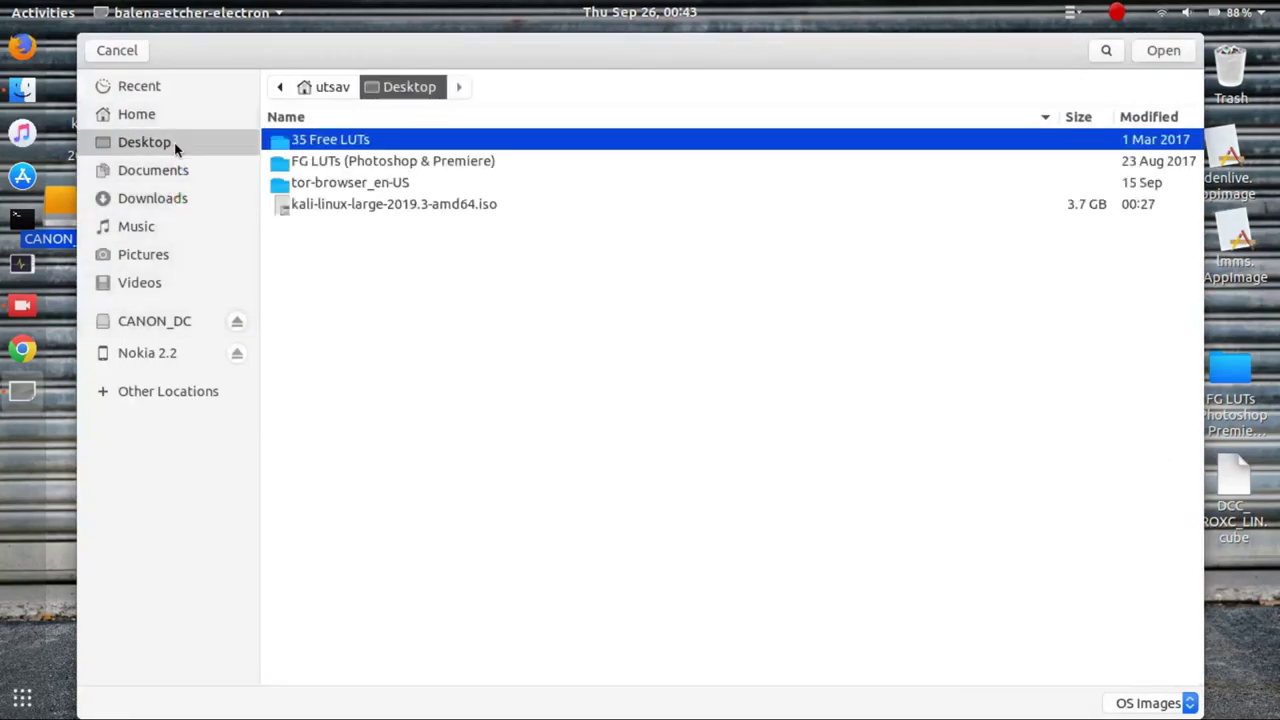
{"action": "left_click", "coordinate": [366, 214]}
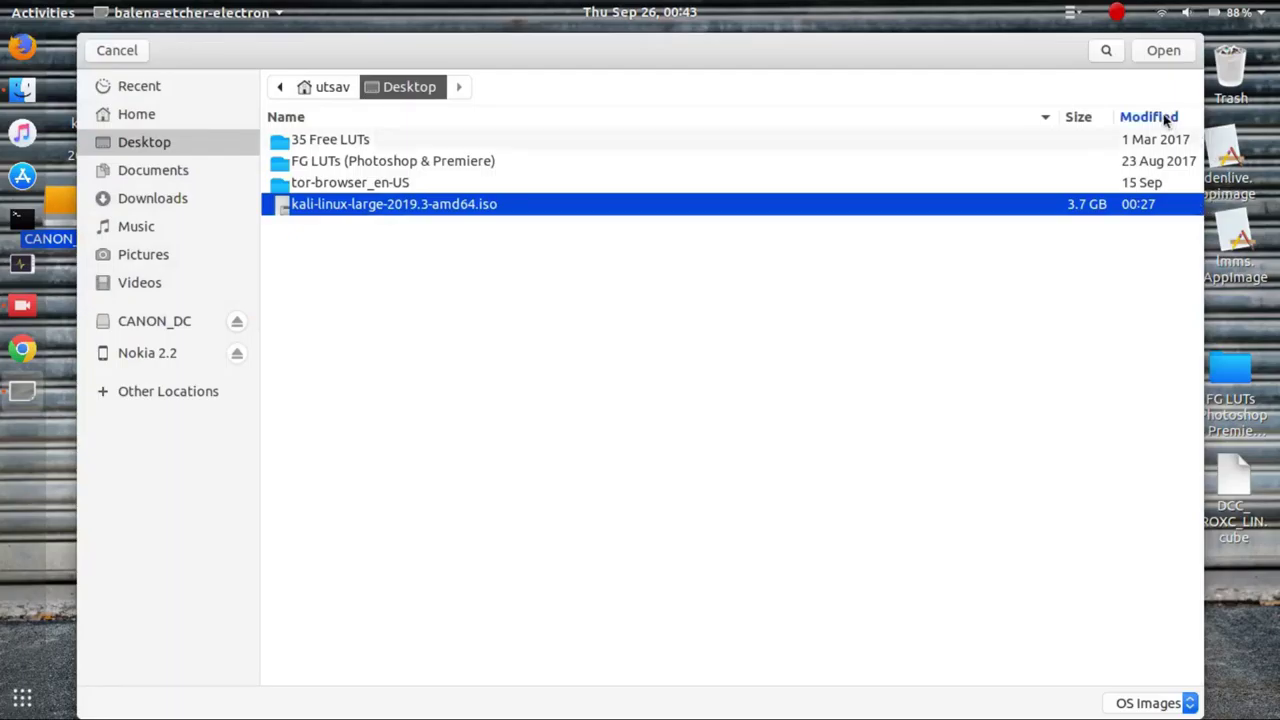
{"action": "left_click", "coordinate": [1164, 52]}
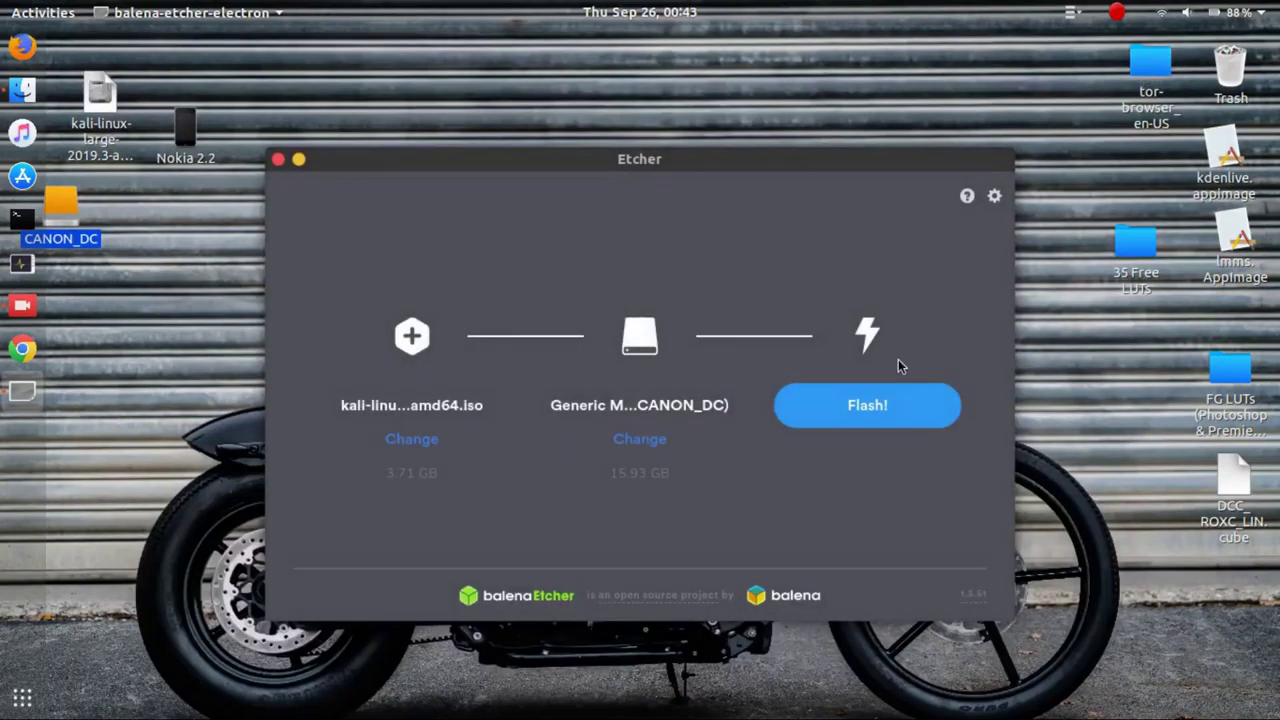
- Start flashing the Kali image to the CANON_DC drive, authenticating with the account password
{"action": "left_click", "coordinate": [864, 407]}
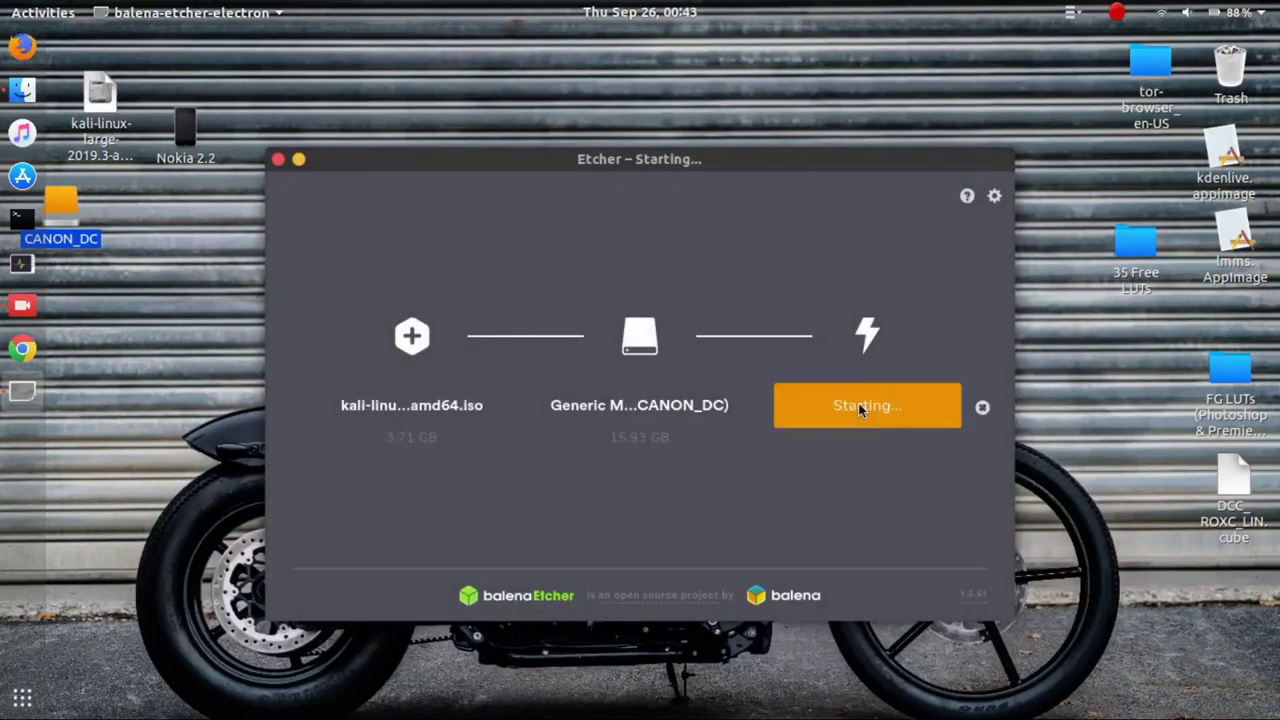
{"action": "type", "text": "•••••"}
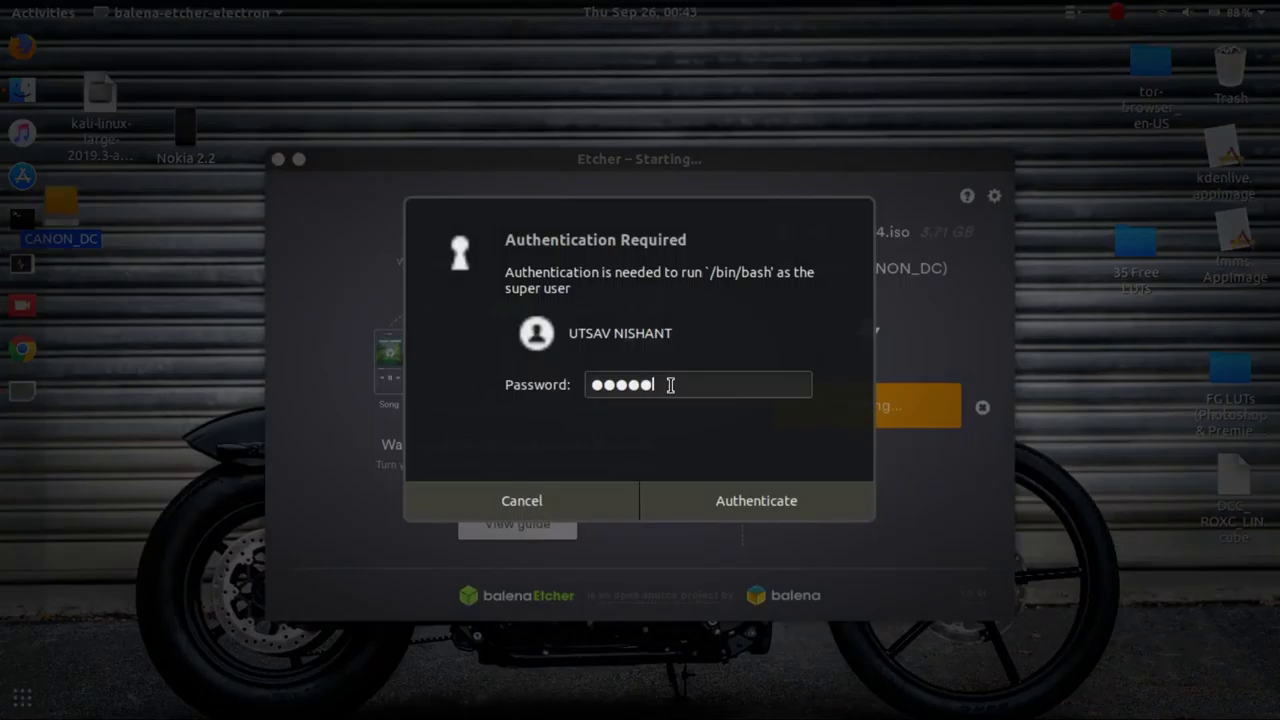
{"action": "key", "text": "Return"}
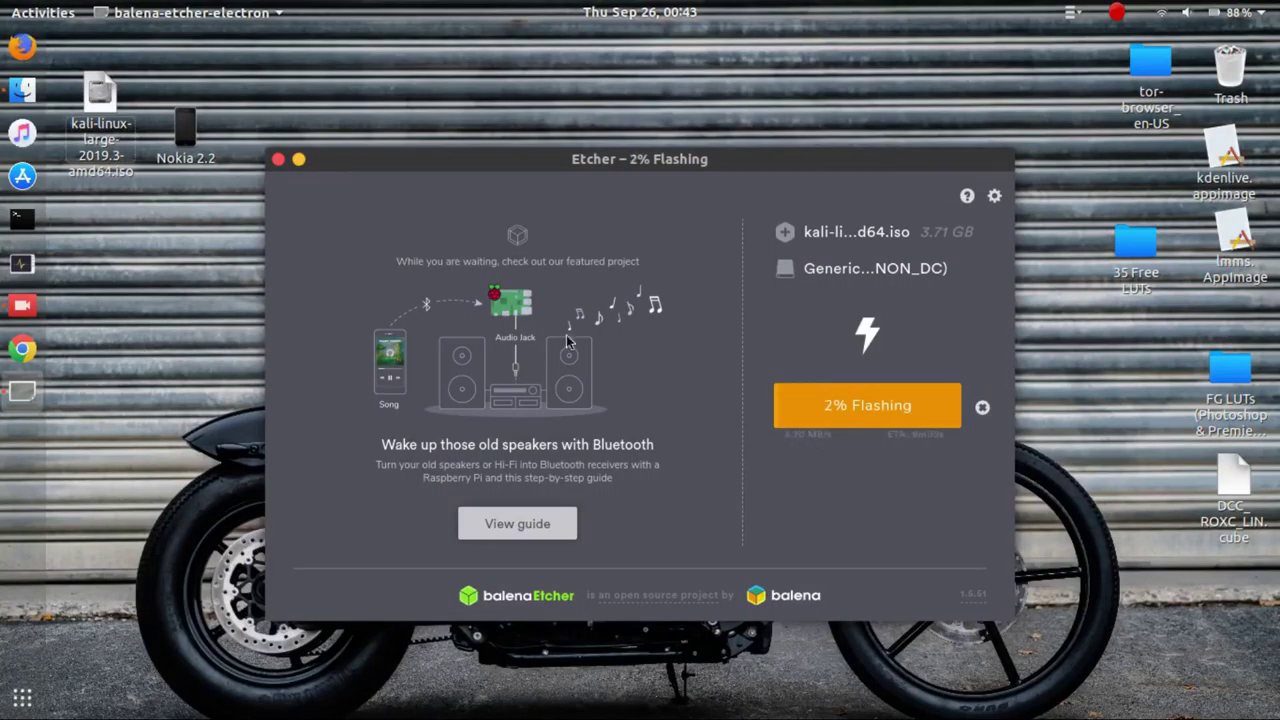
{"action": "left_click", "coordinate": [22, 305]}
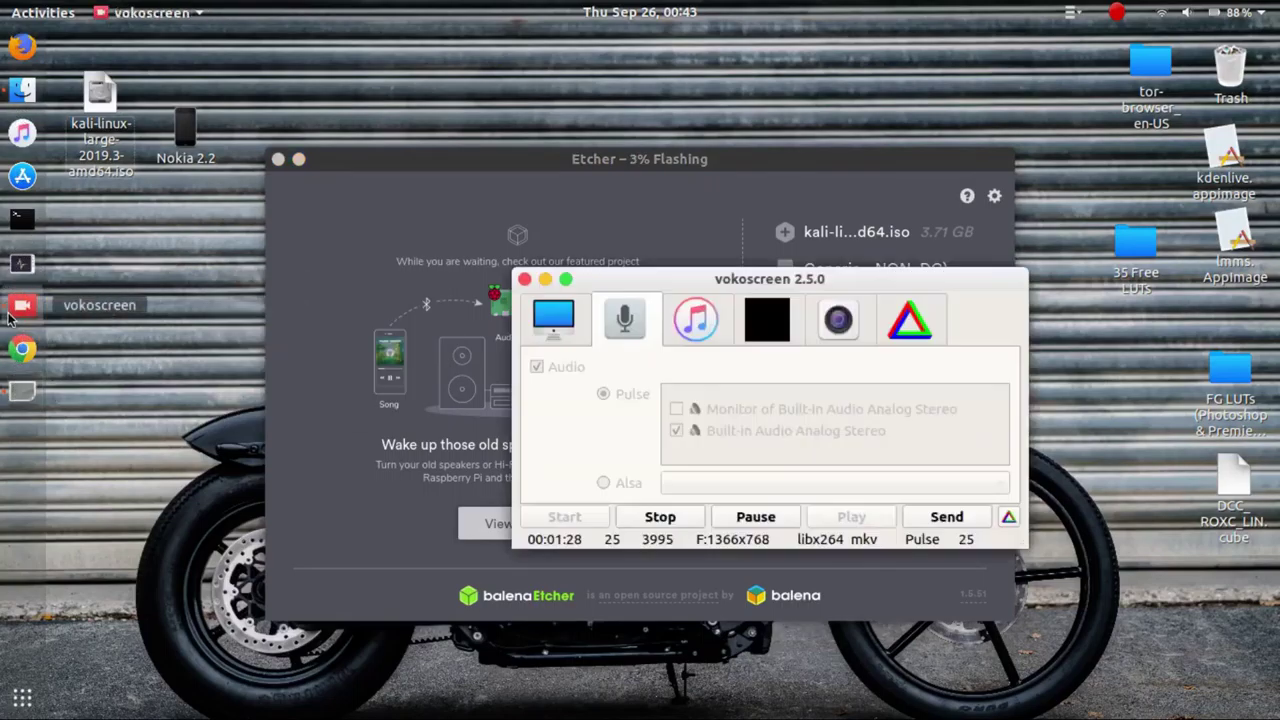
{"action": "left_click", "coordinate": [740, 517]}
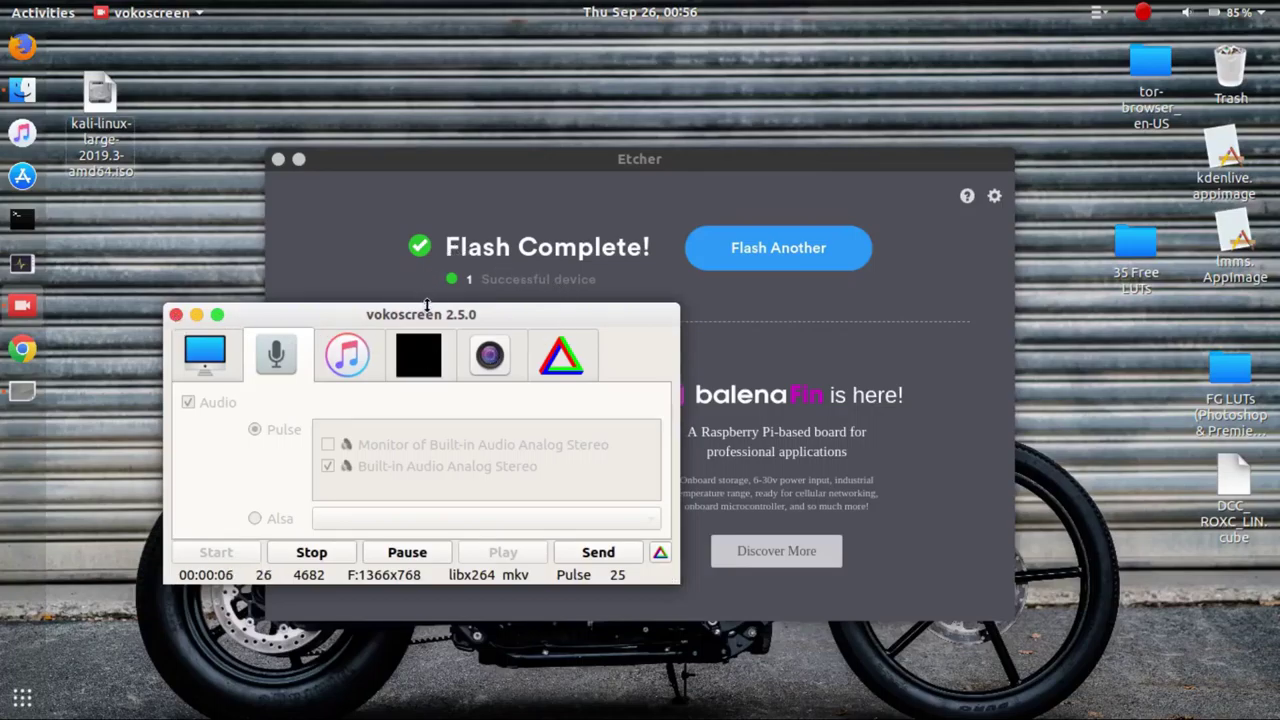
{"action": "left_click_drag", "start_coordinate": [428, 315], "coordinate": [489, 362]}
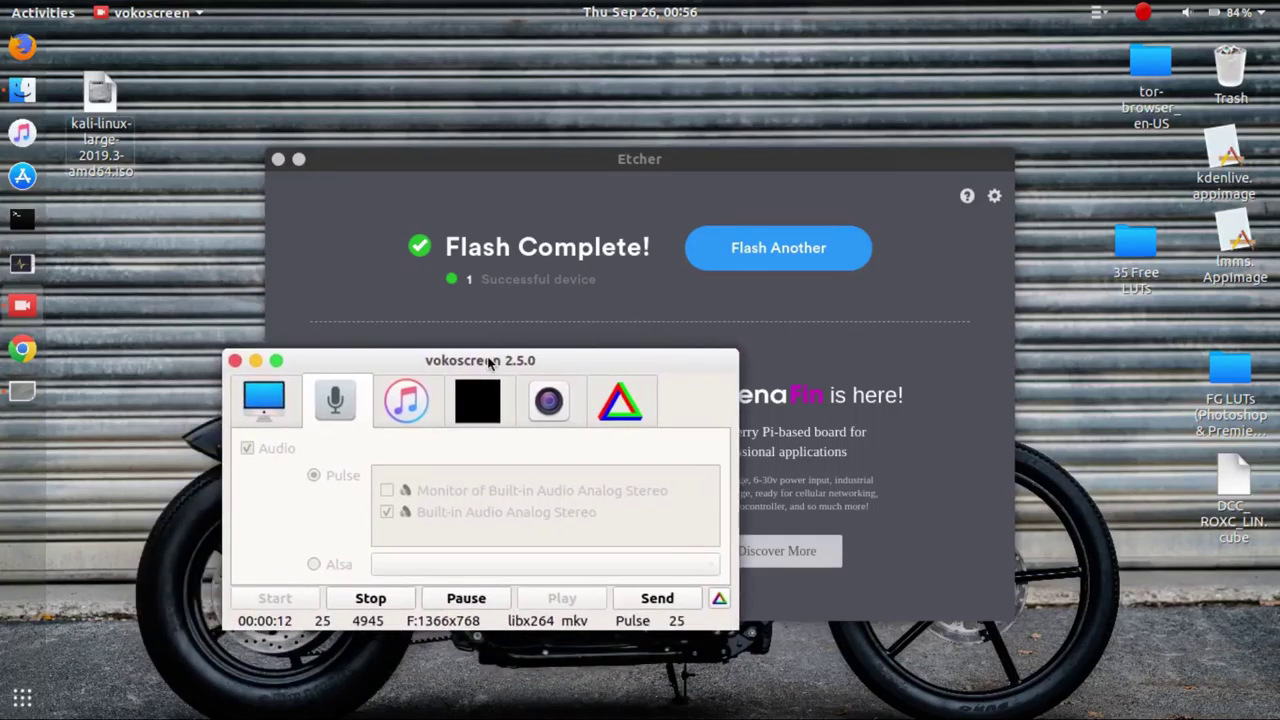
- Launch the GParted partition editor from the installed applications, authenticating with the account password
{"action": "left_click", "coordinate": [22, 700]}
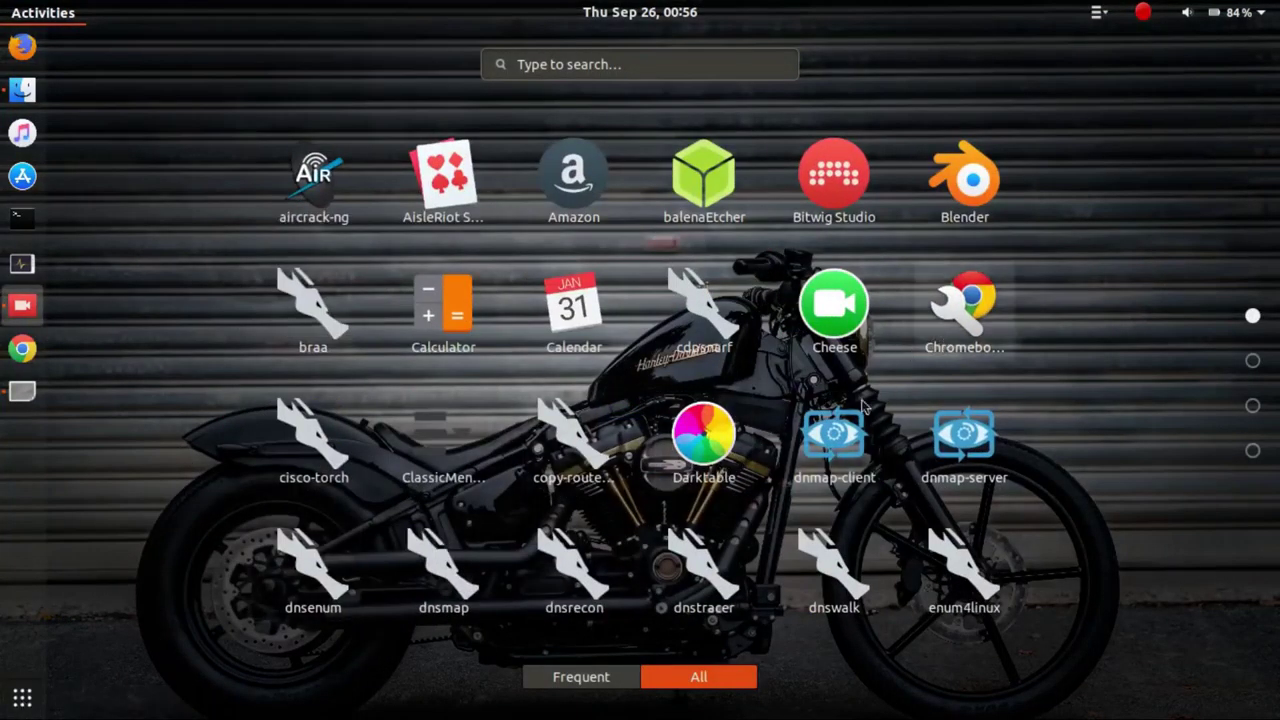
{"action": "scroll", "coordinate": [744, 530], "scroll_direction": "down", "scroll_amount": 3}
{"action": "scroll", "coordinate": [744, 530], "scroll_direction": "up", "scroll_amount": 1}
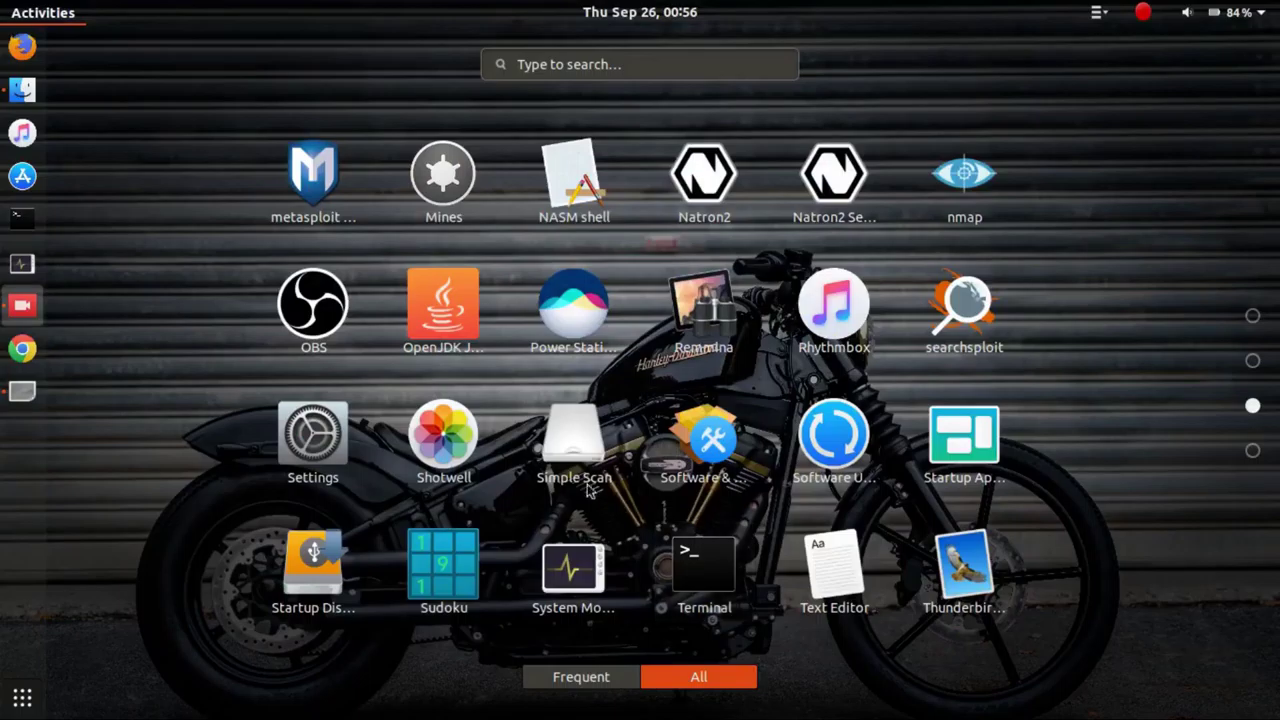
{"action": "scroll", "coordinate": [475, 459], "scroll_direction": "up", "scroll_amount": 1}
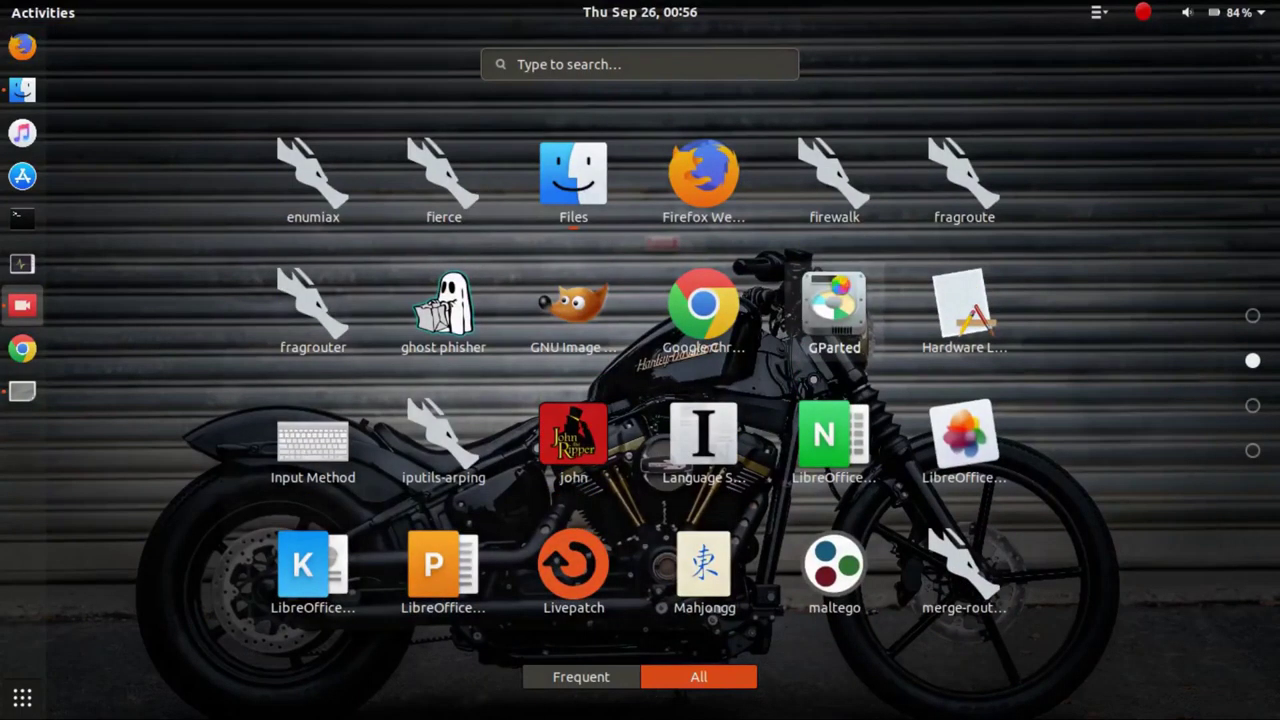
{"action": "left_click", "coordinate": [834, 310]}
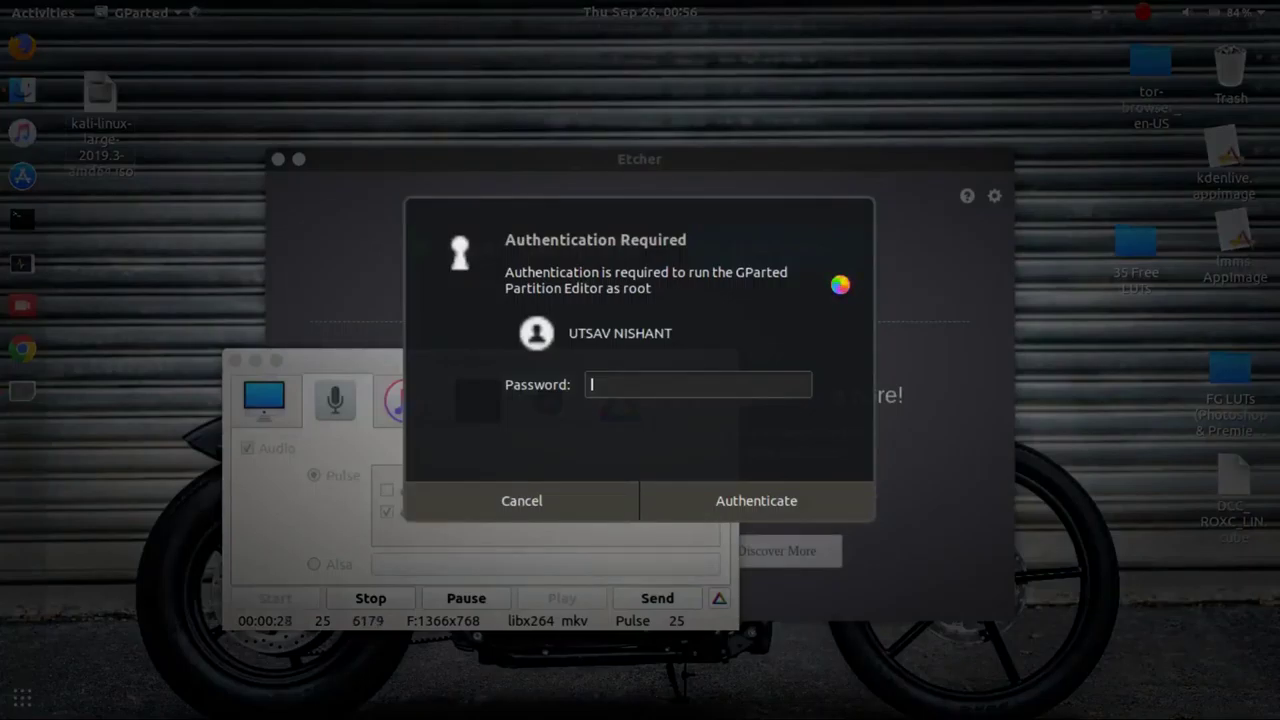
{"action": "type", "text": "•••••"}
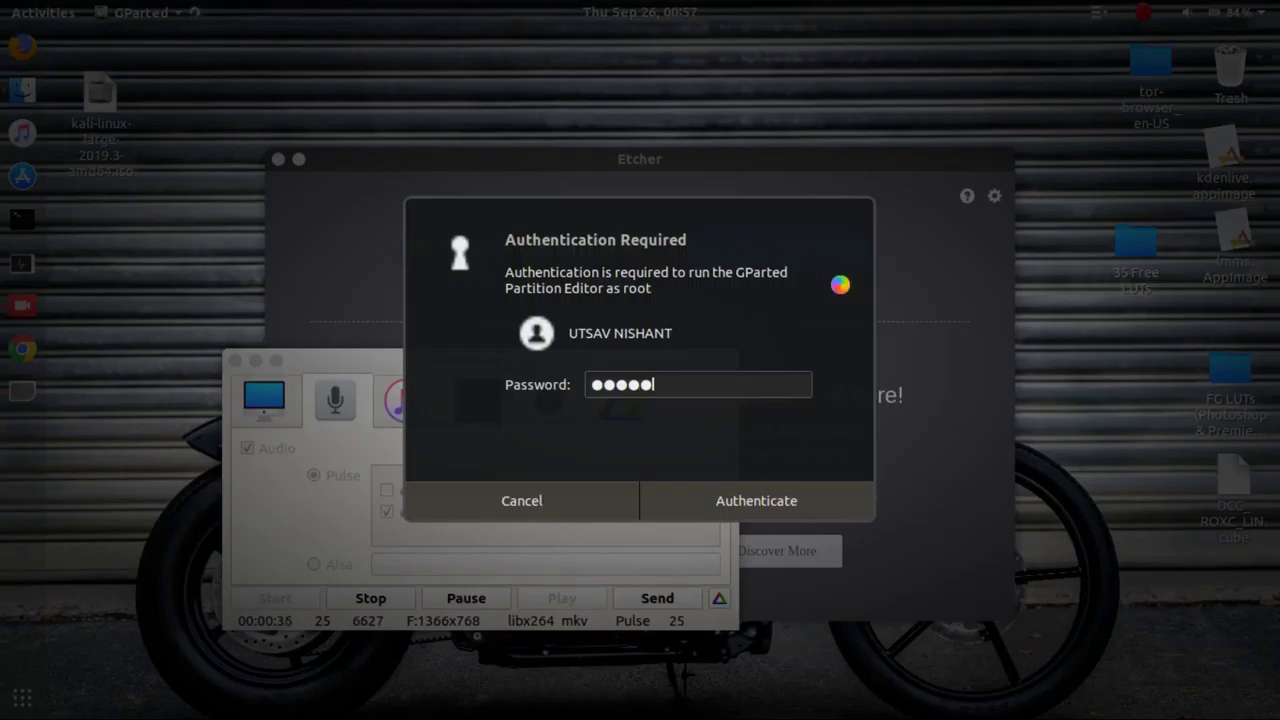
{"action": "key", "text": "Return"}
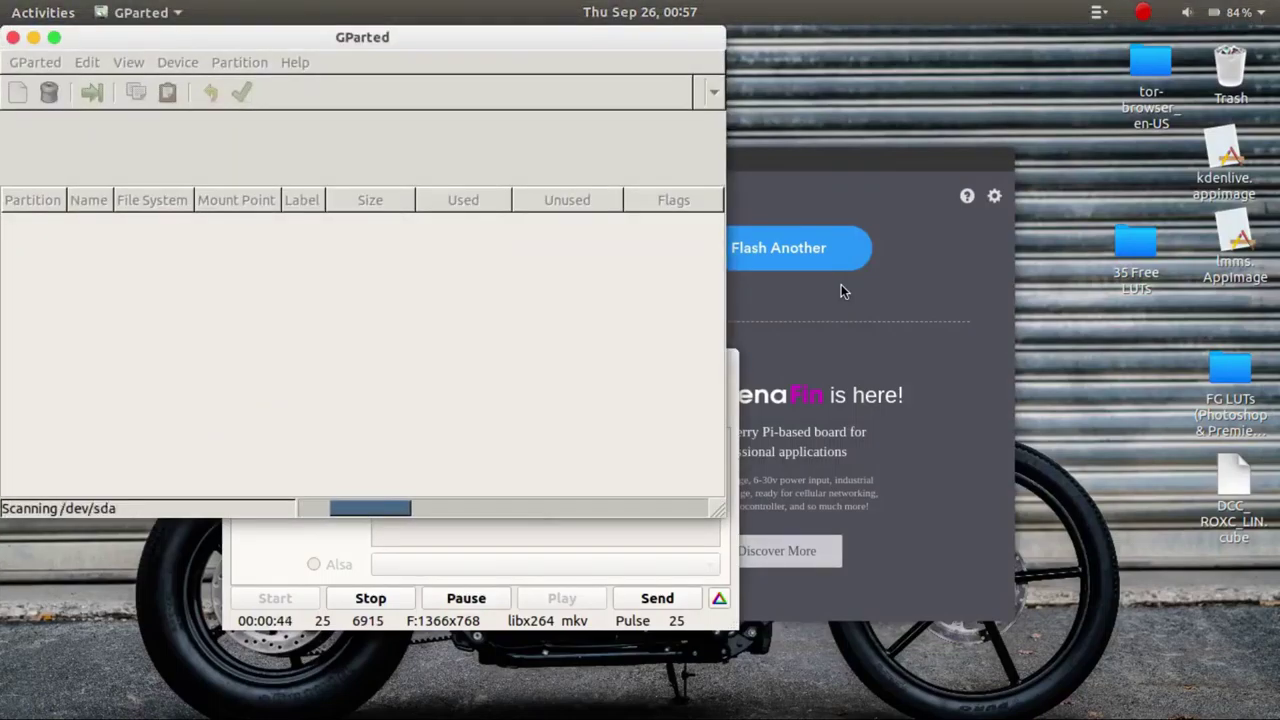
- Start a new partition in the unallocated space of /dev/sda and set its new size to 204800 MiB
{"action": "left_click_drag", "start_coordinate": [474, 48], "coordinate": [617, 180]}
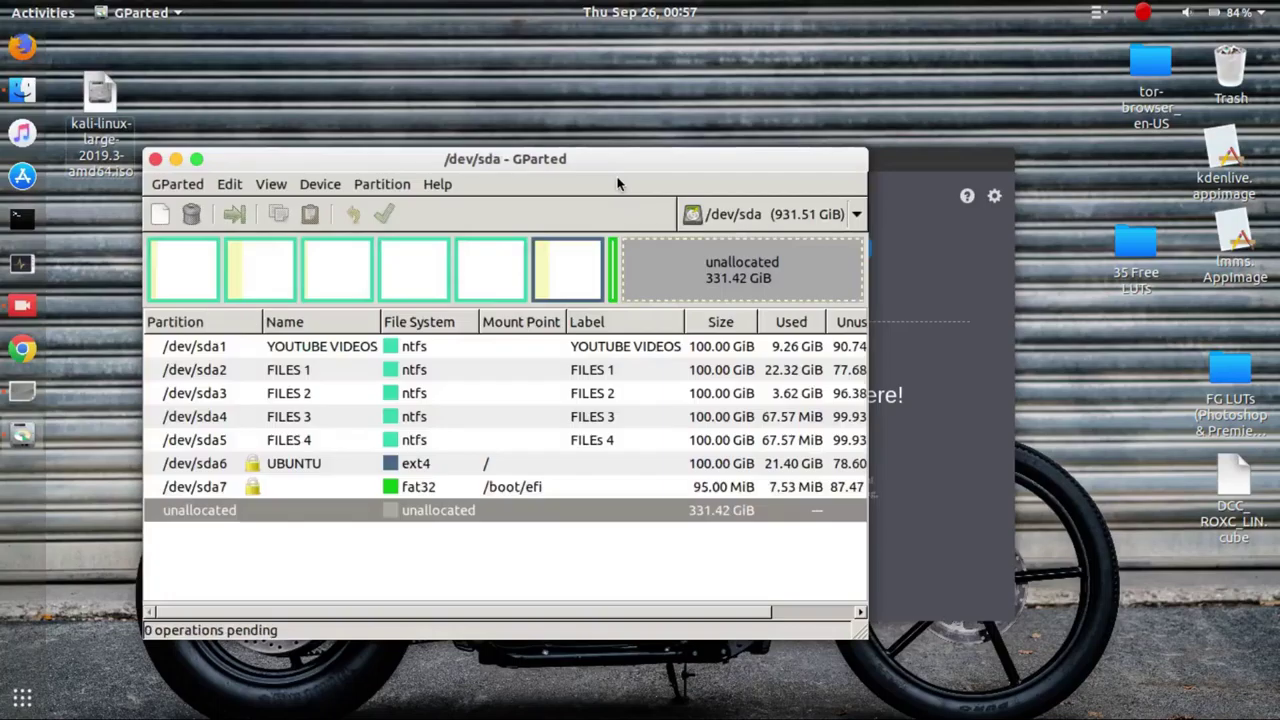
{"action": "right_click", "coordinate": [656, 286]}
{"action": "left_click", "coordinate": [688, 294]}
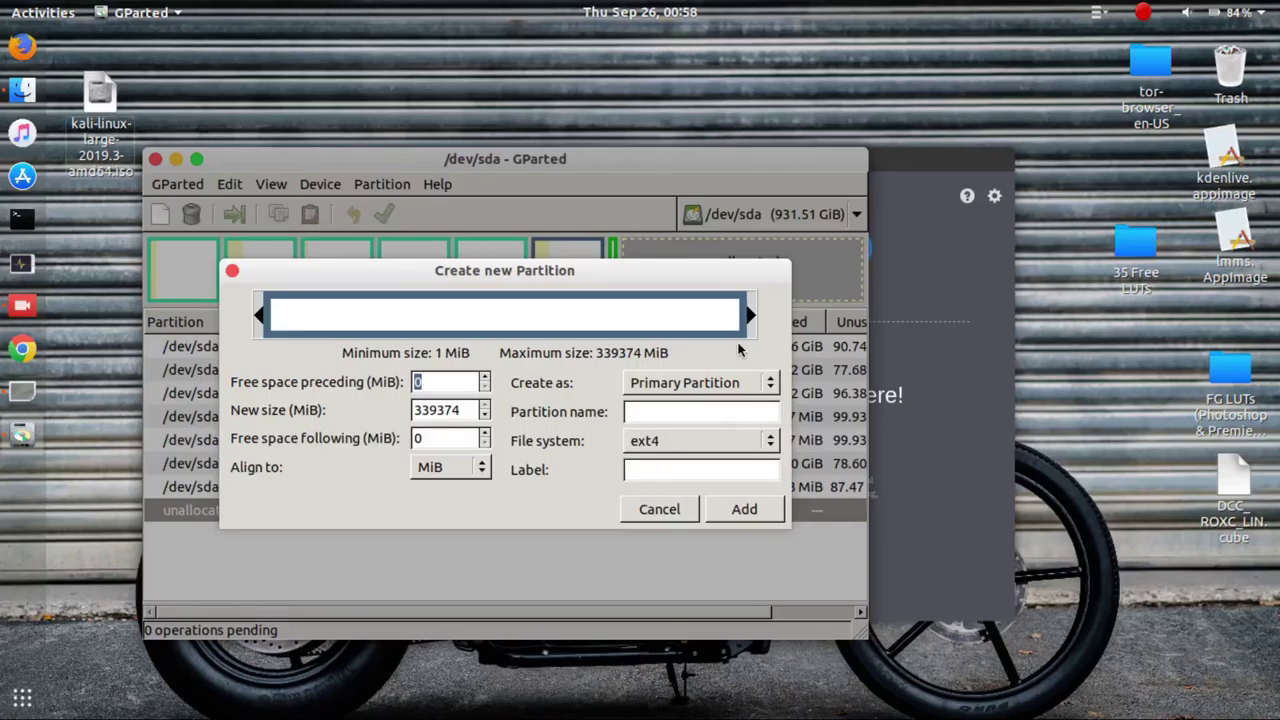
{"action": "left_click", "coordinate": [470, 409]}
{"action": "key", "text": "BackSpace"}
{"action": "key", "text": "BackSpace"}
{"action": "key", "text": "BackSpace"}
{"action": "key", "text": "BackSpace"}
{"action": "key", "text": "BackSpace"}
{"action": "key", "text": "BackSpace"}
{"action": "type", "text": "20"}
{"action": "type", "text": "4800"}
{"action": "left_click", "coordinate": [464, 443]}
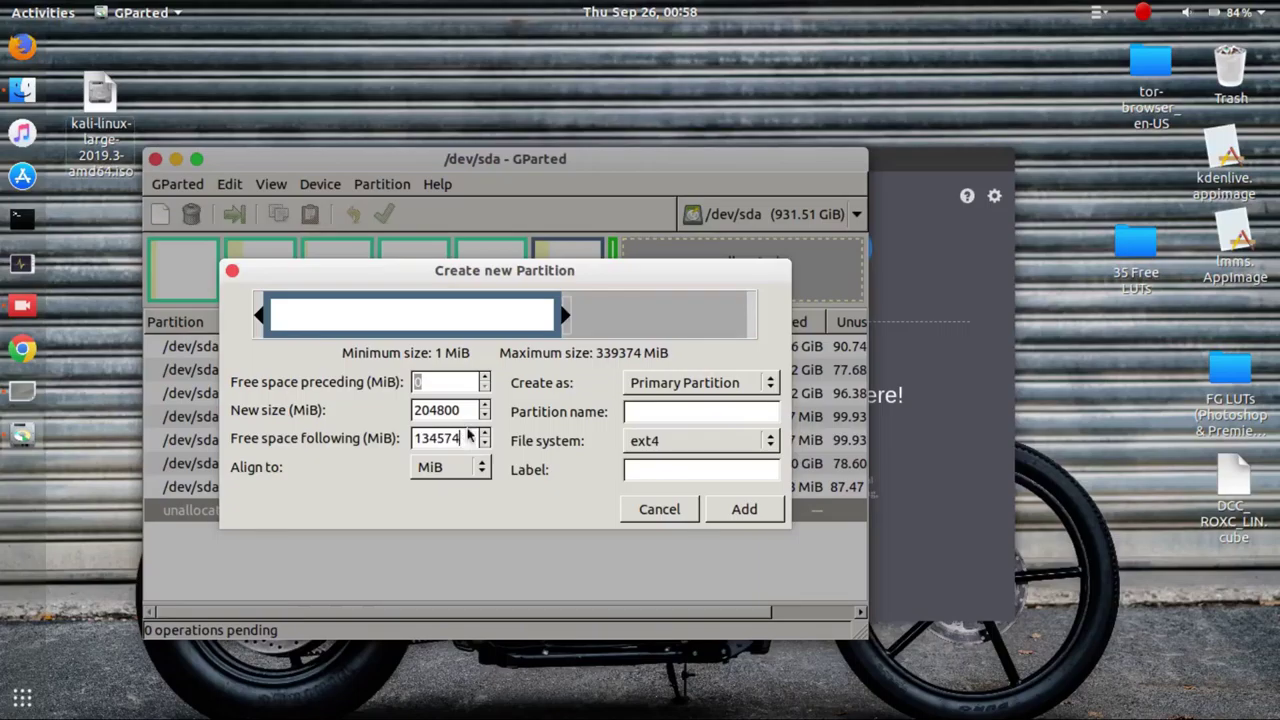
{"action": "left_click", "coordinate": [468, 418]}
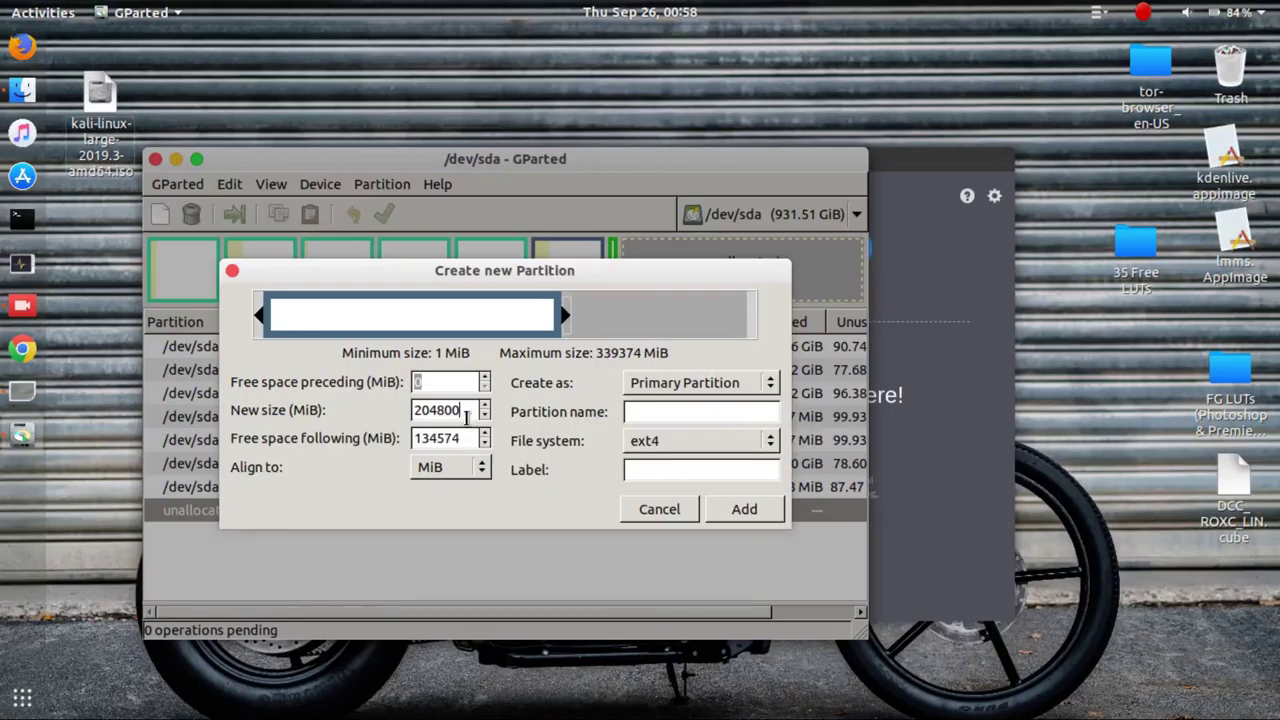
- Set both partition name and label to kali, keep Primary Partition and ext4, and add the partition to the pending operations
{"action": "left_click", "coordinate": [634, 383]}
{"action": "left_click", "coordinate": [636, 385]}
{"action": "left_click", "coordinate": [653, 420]}
{"action": "type", "text": "kali"}
{"action": "left_click", "coordinate": [660, 467]}
{"action": "type", "text": "kali"}
{"action": "left_click", "coordinate": [669, 446]}
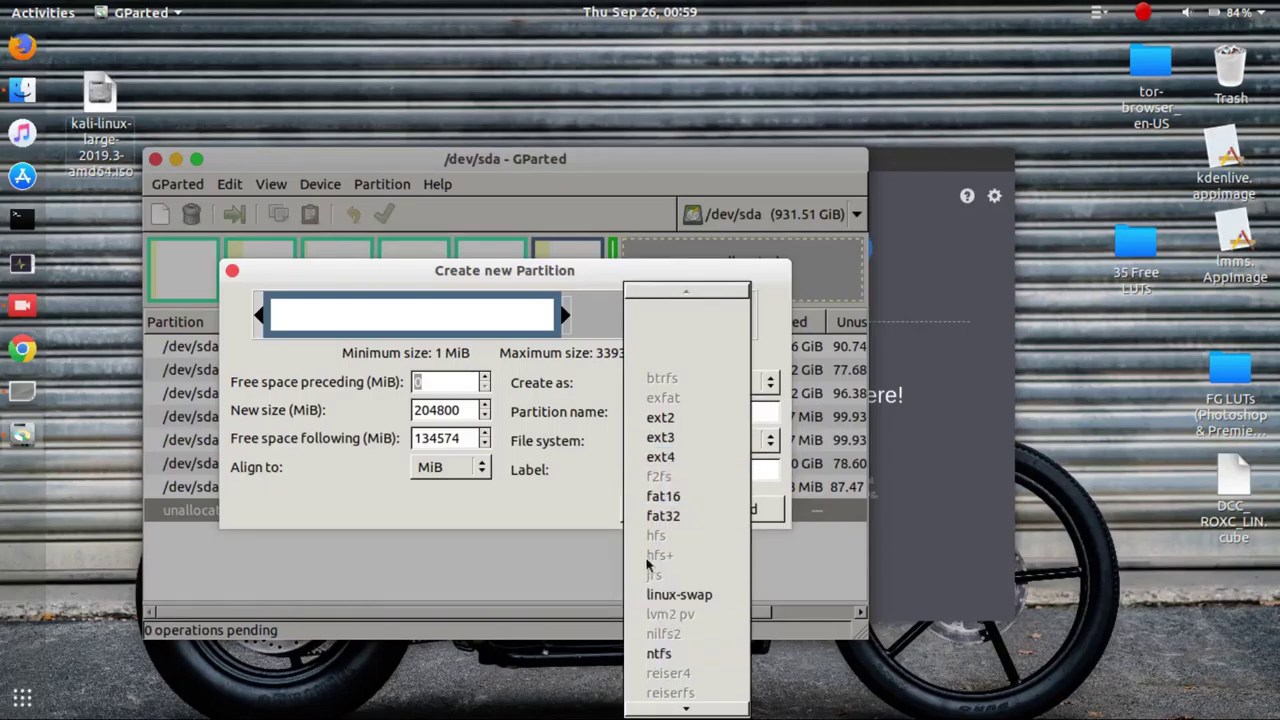
{"action": "left_click", "coordinate": [659, 463]}
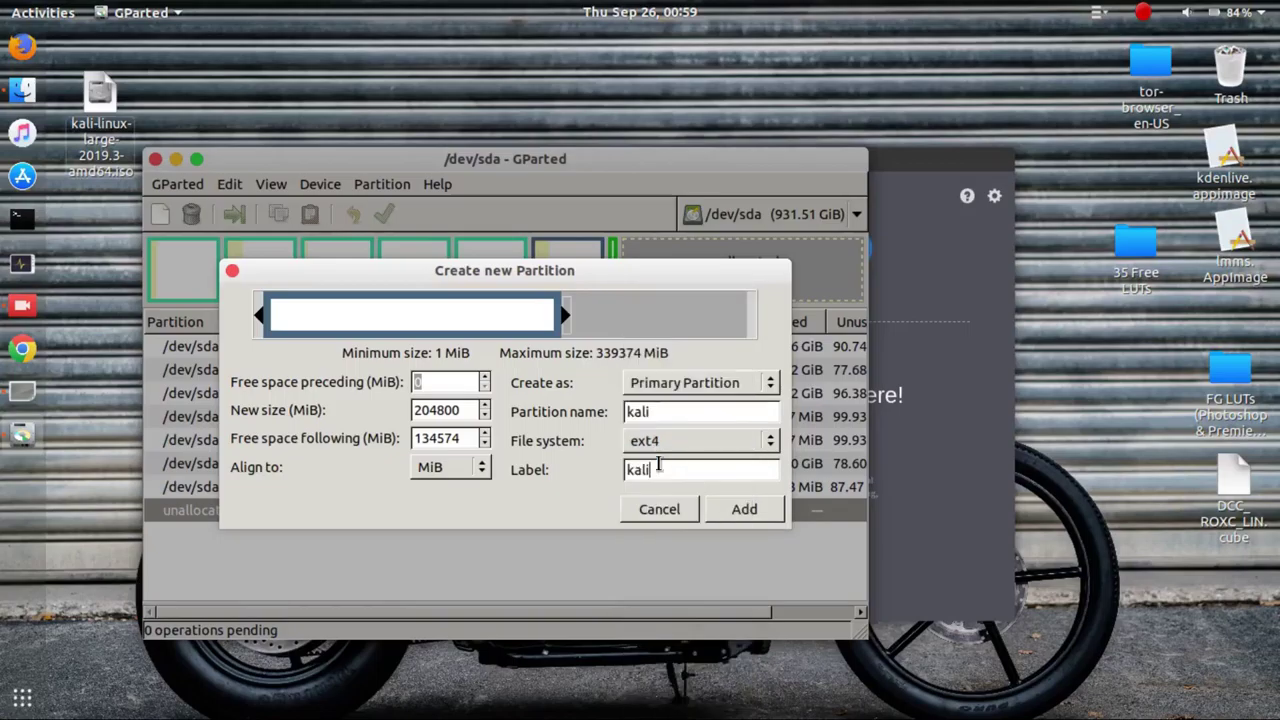
{"action": "left_click", "coordinate": [736, 511]}
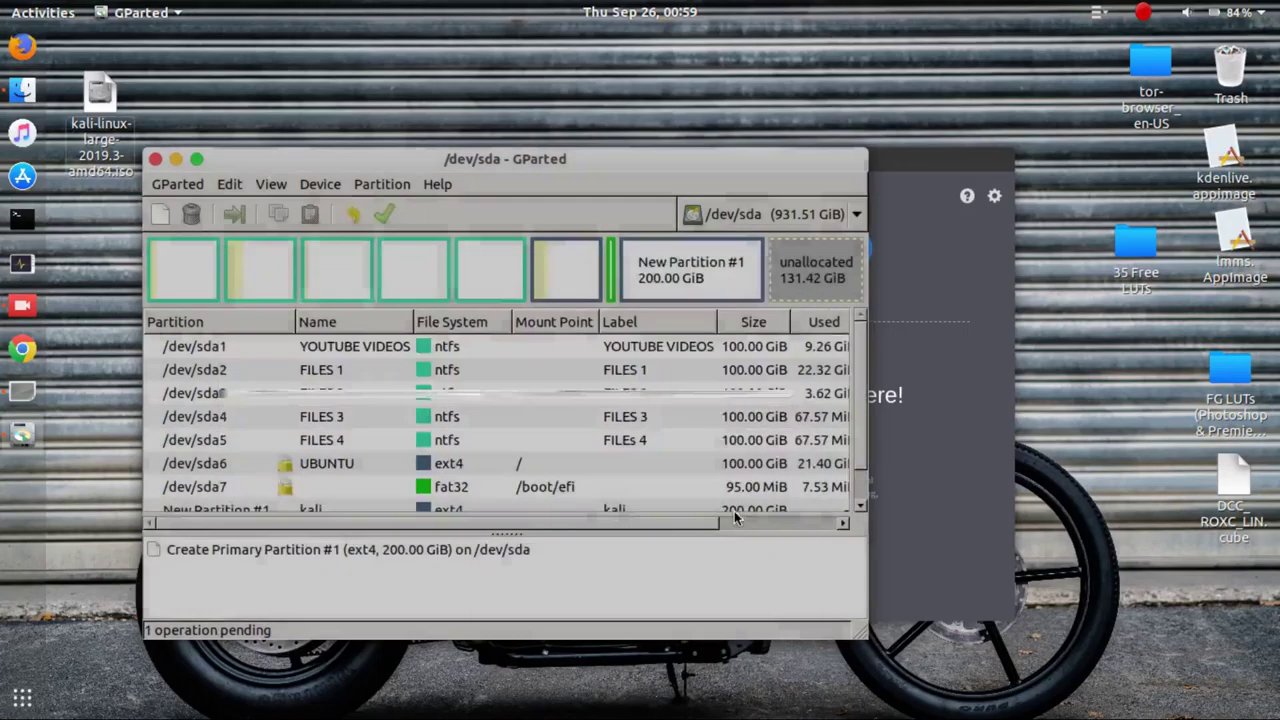
- Apply the pending partition creation on /dev/sda and close GParted
{"action": "left_click", "coordinate": [387, 215]}
{"action": "left_click", "coordinate": [712, 449]}
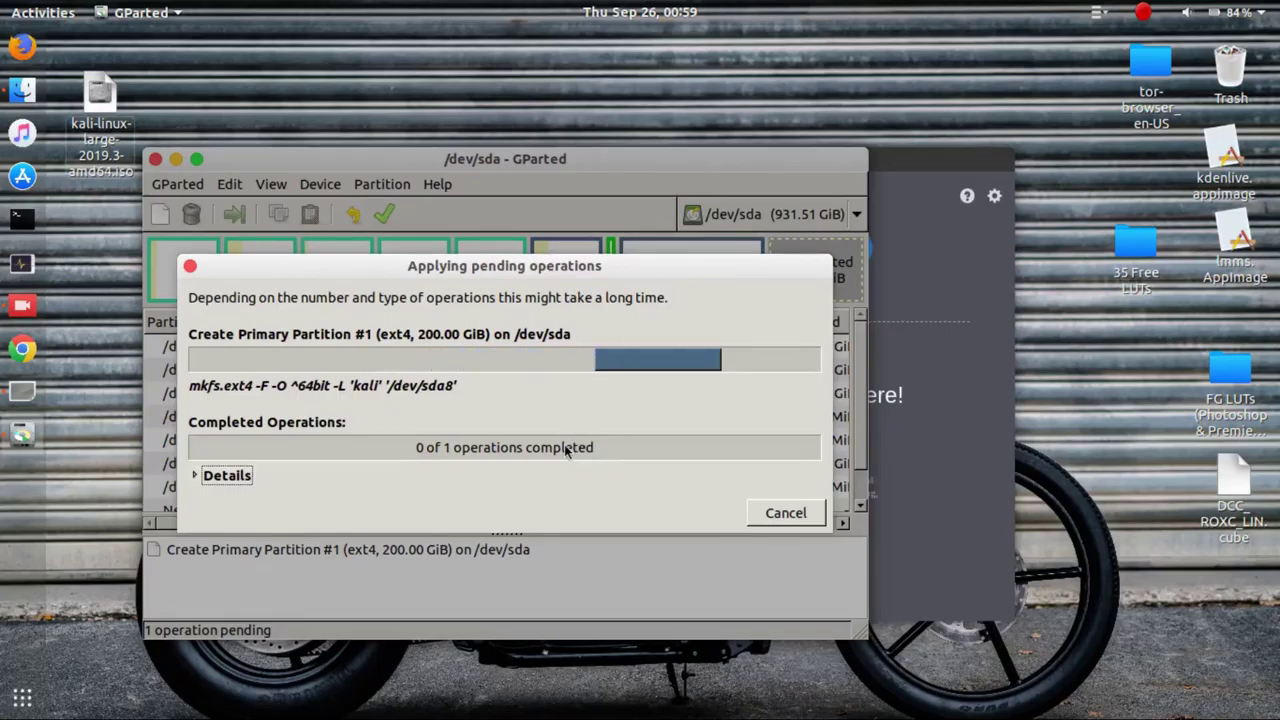
{"action": "left_click", "coordinate": [222, 479]}
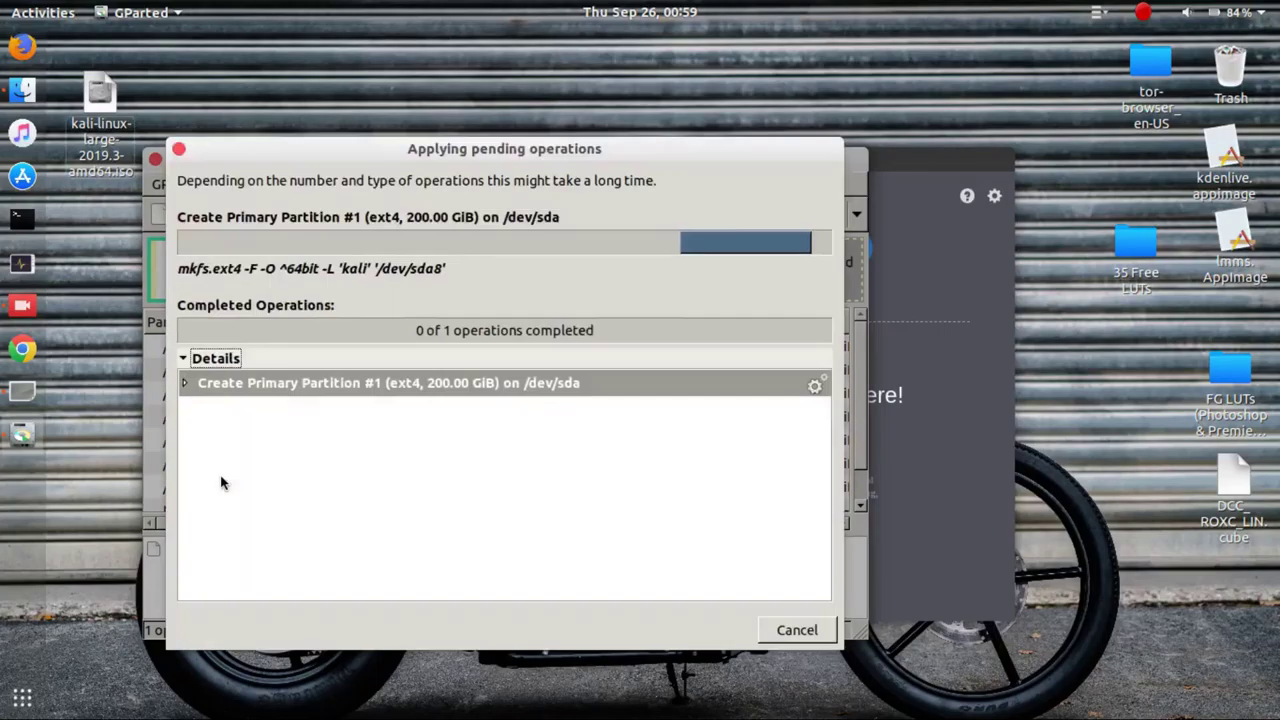
{"action": "left_click", "coordinate": [207, 364]}
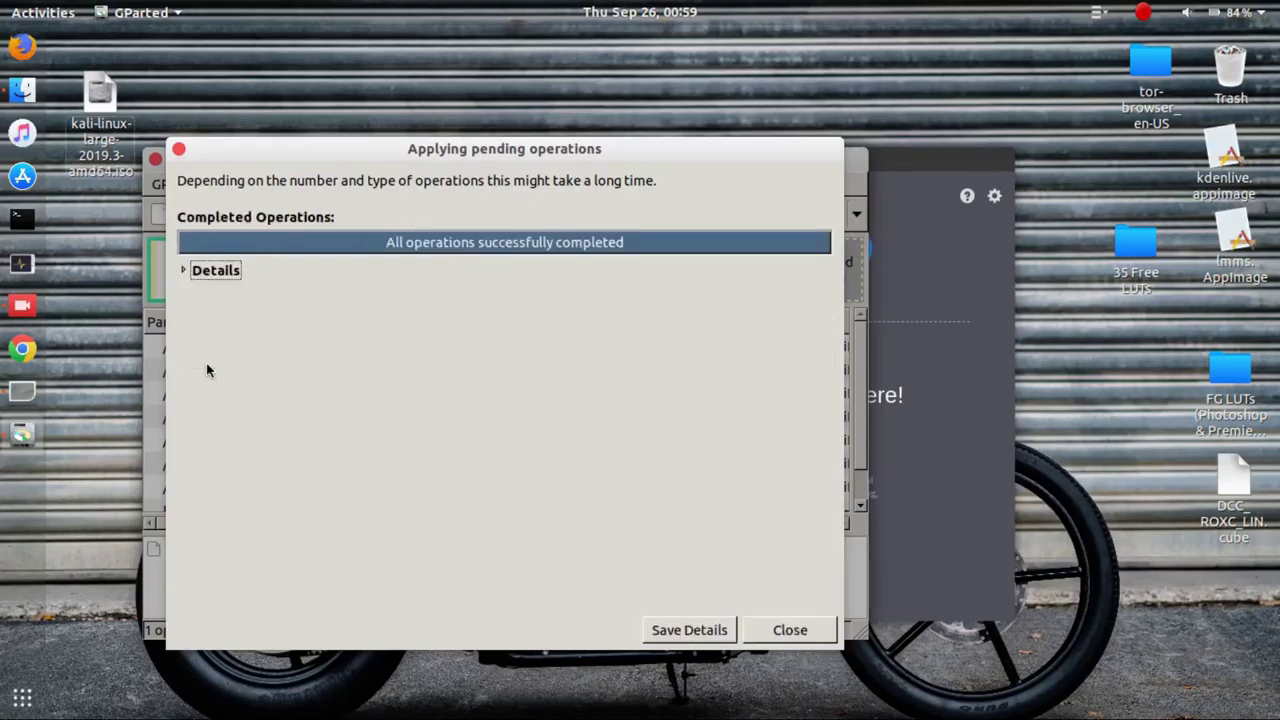
{"action": "left_click", "coordinate": [785, 629]}
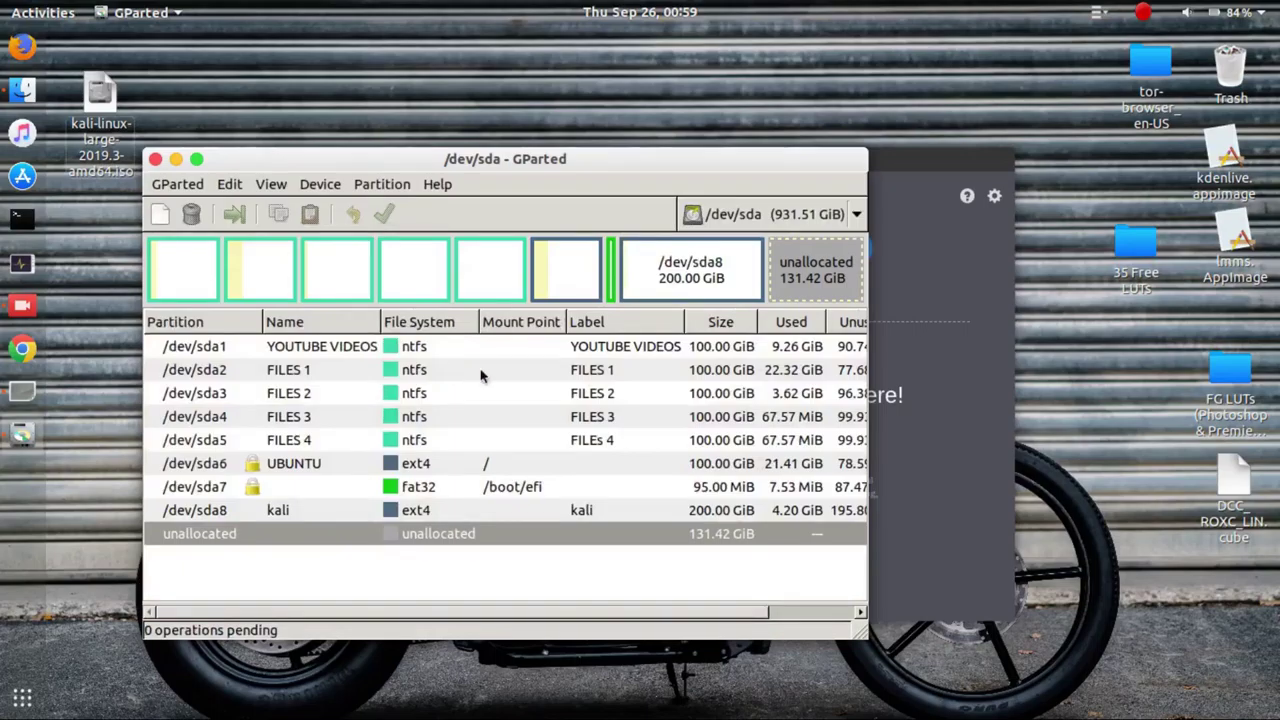
{"action": "left_click", "coordinate": [730, 302]}
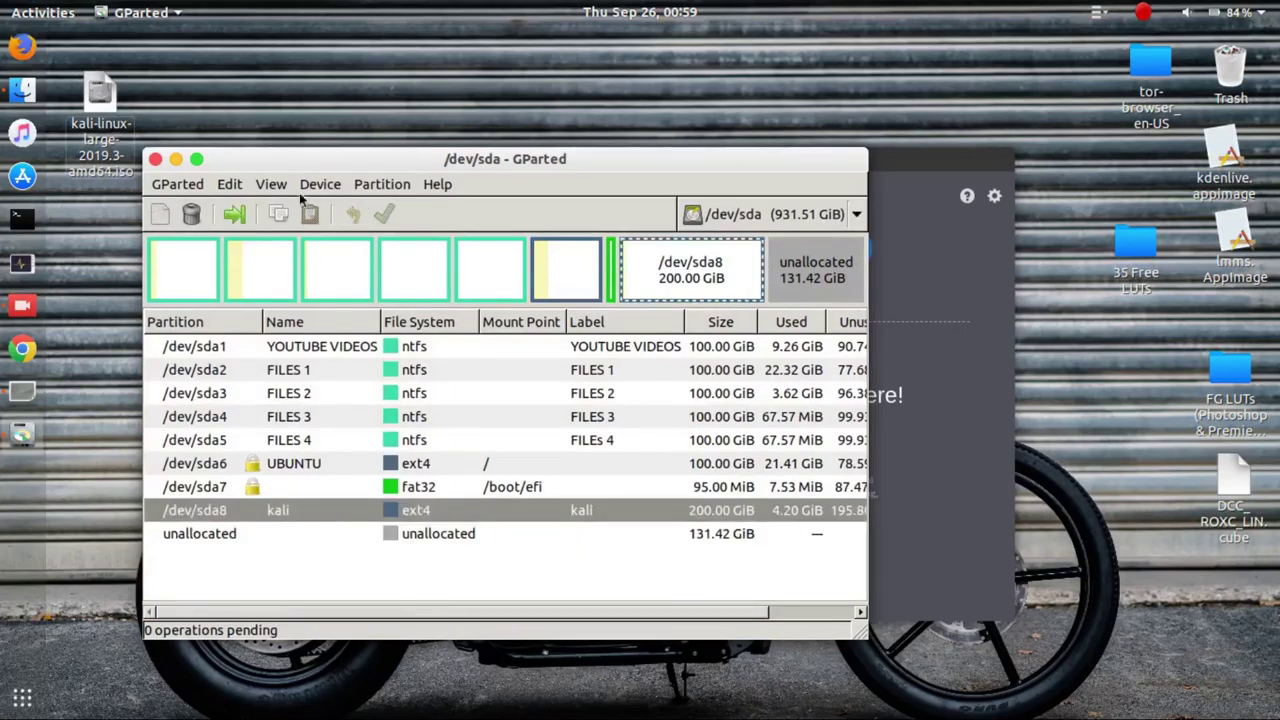
{"action": "left_click", "coordinate": [156, 161]}
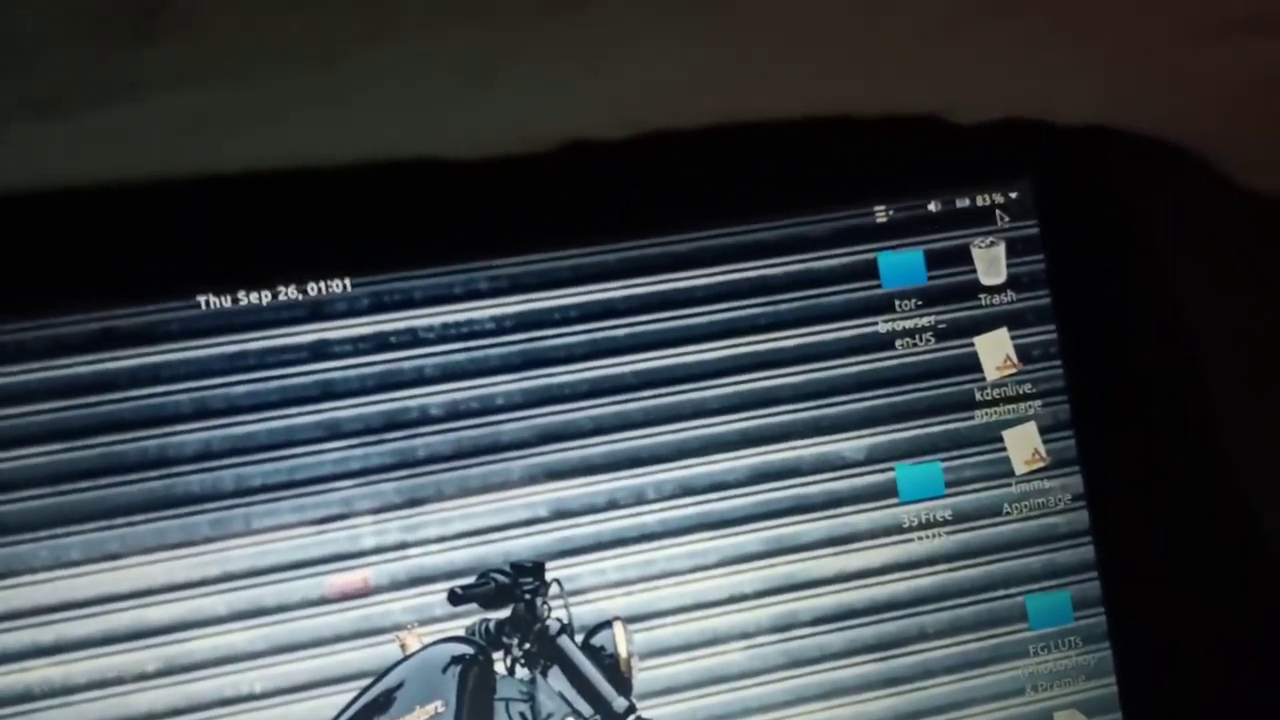
- Power off the computer from the Ubuntu desktop
{"action": "left_click", "coordinate": [985, 193]}
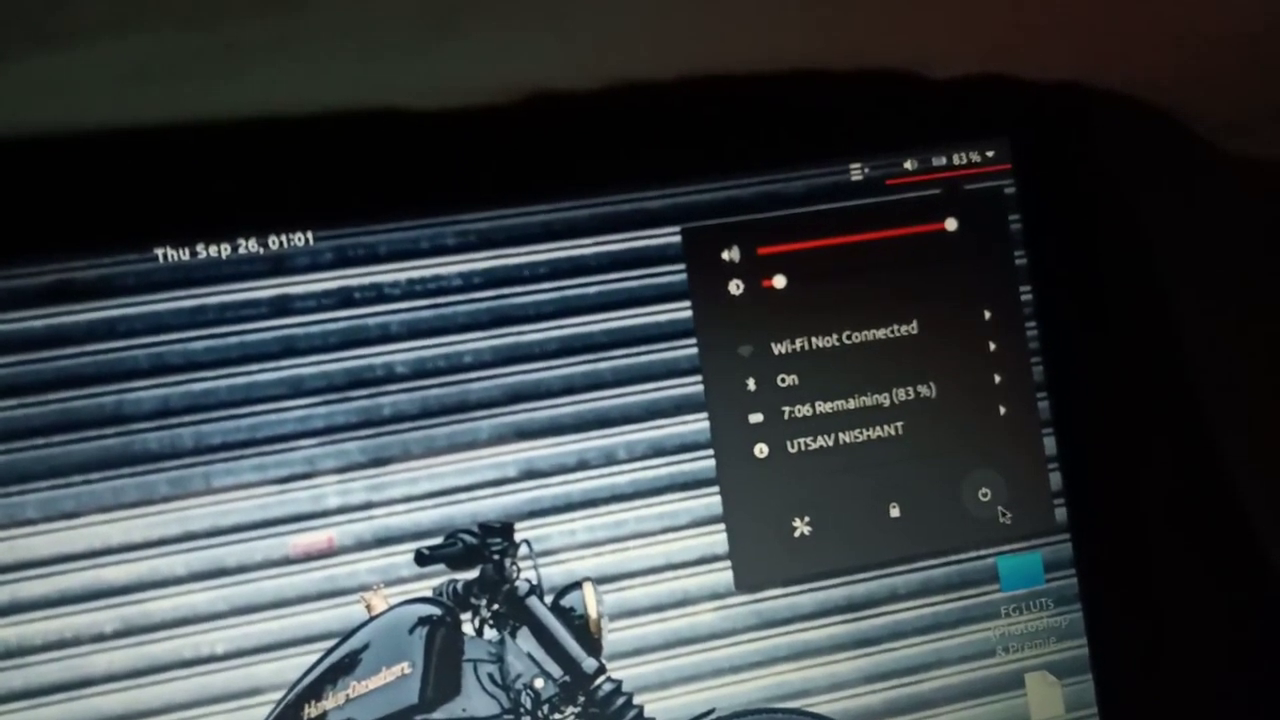
{"action": "left_click", "coordinate": [985, 495]}
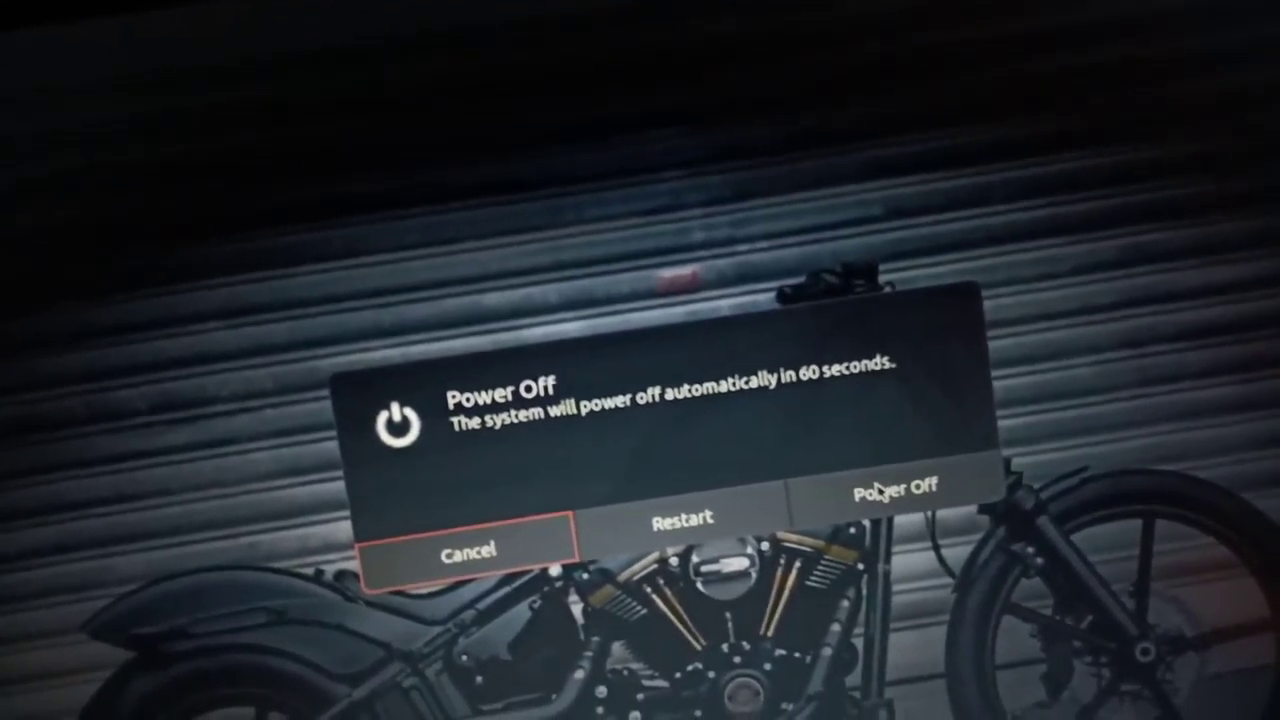
{"action": "left_click", "coordinate": [882, 488]}
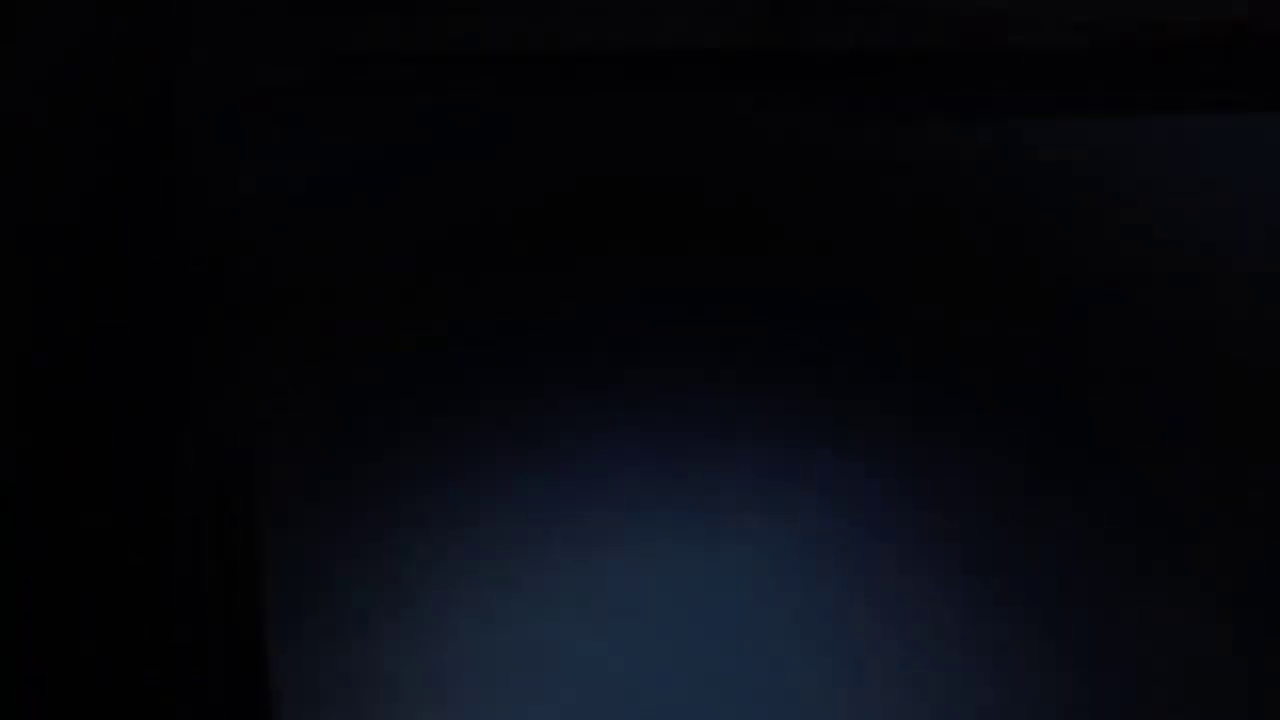